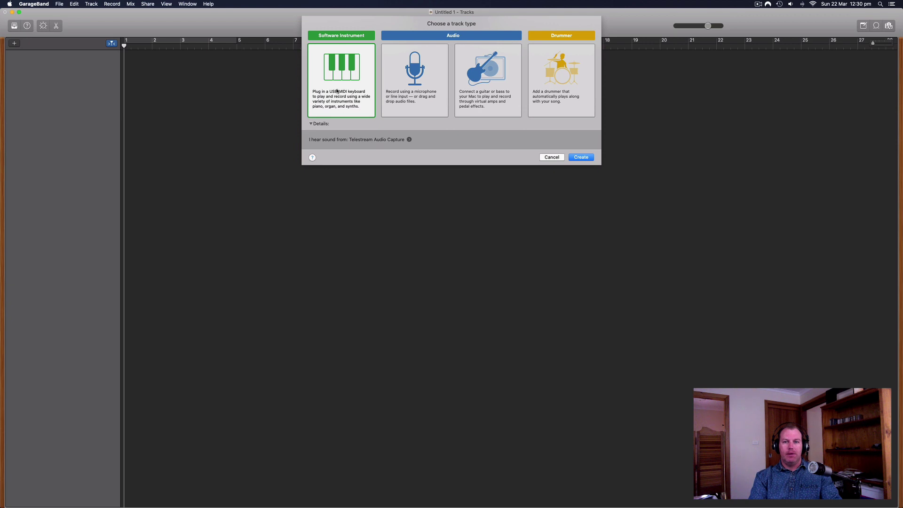
# Create a new software instrument track and select it.
pyautogui.click(343, 67)
pyautogui.click(581, 158)
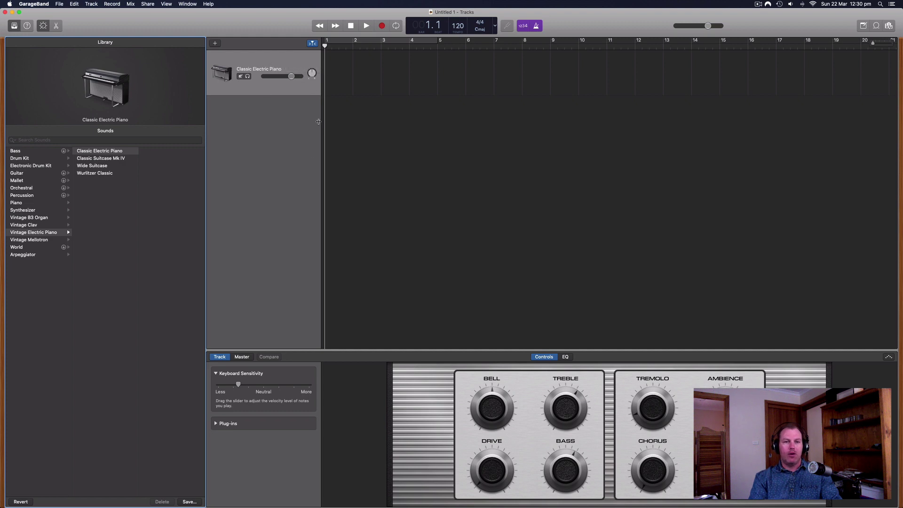
pyautogui.click(274, 62)
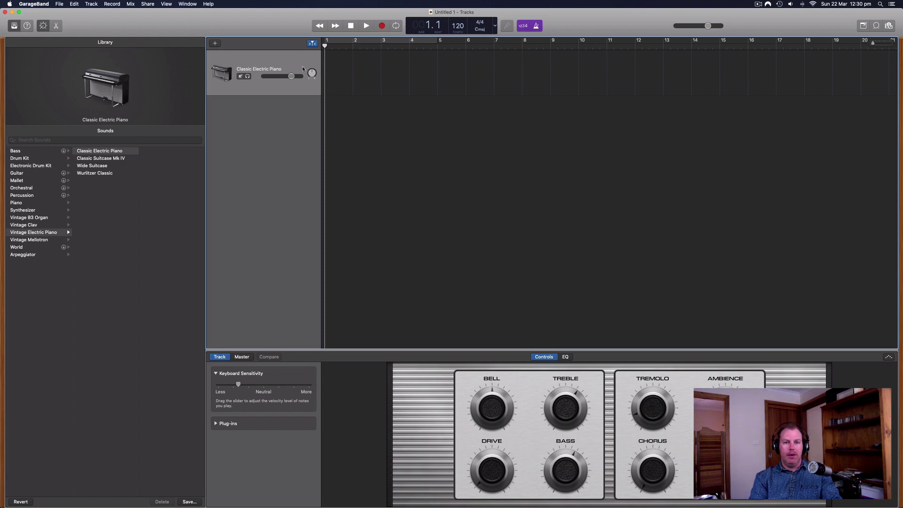
# Create an empty MIDI region on the electric piano track, move it to bar 1 and extend it to two bars.
pyautogui.rightClick(359, 73)
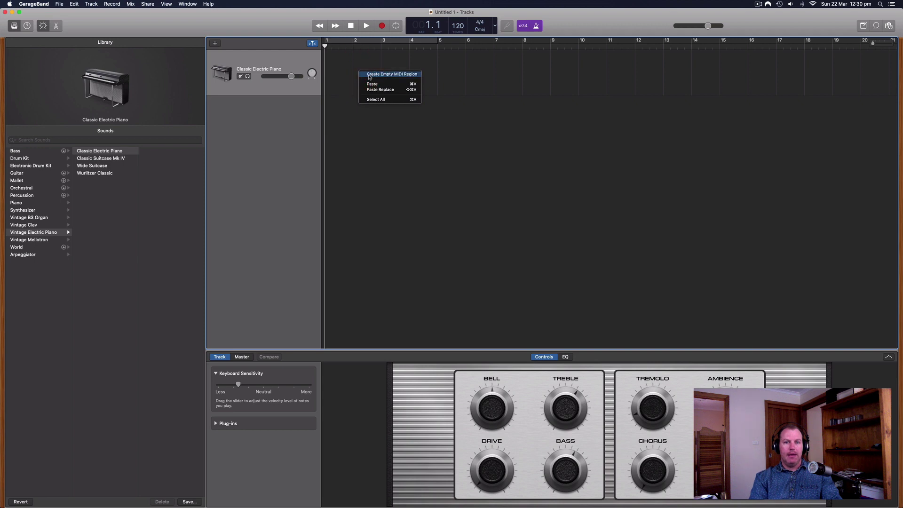
pyautogui.click(400, 74)
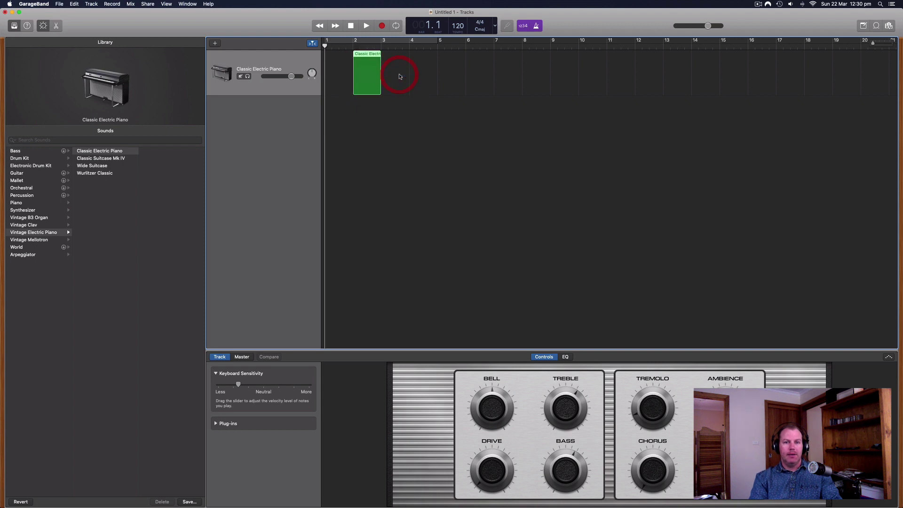
pyautogui.moveTo(358, 55)
pyautogui.mouseDown()
pyautogui.moveTo(412, 57)
pyautogui.moveTo(349, 56)
pyautogui.mouseUp()
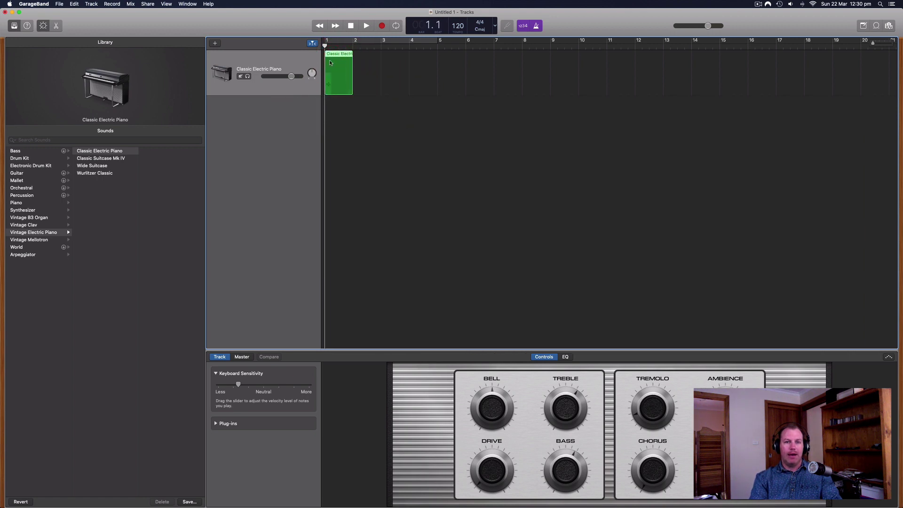
pyautogui.moveTo(350, 89); pyautogui.dragTo(353, 90)
pyautogui.moveTo(352, 90); pyautogui.dragTo(380, 90)
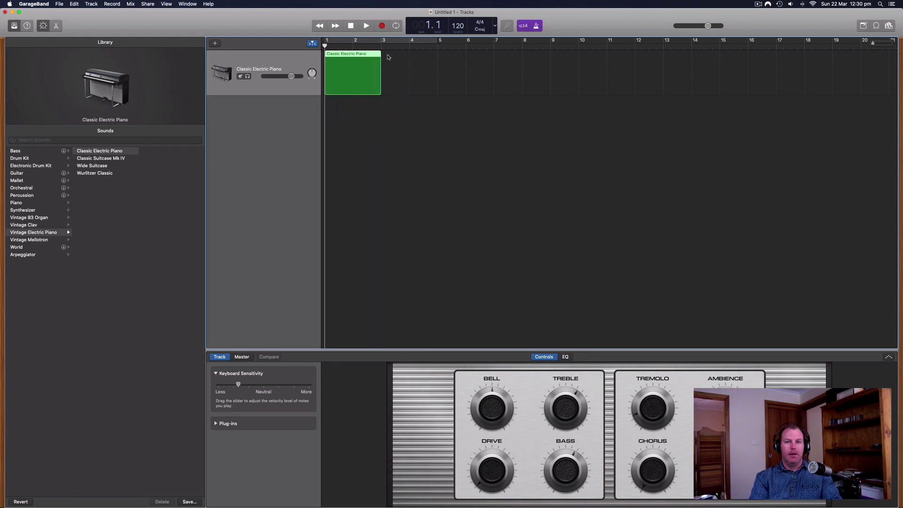
# Turn on cycle playback and shorten the cycle range to bars 1 and 2, matching the region.
pyautogui.click(396, 26)
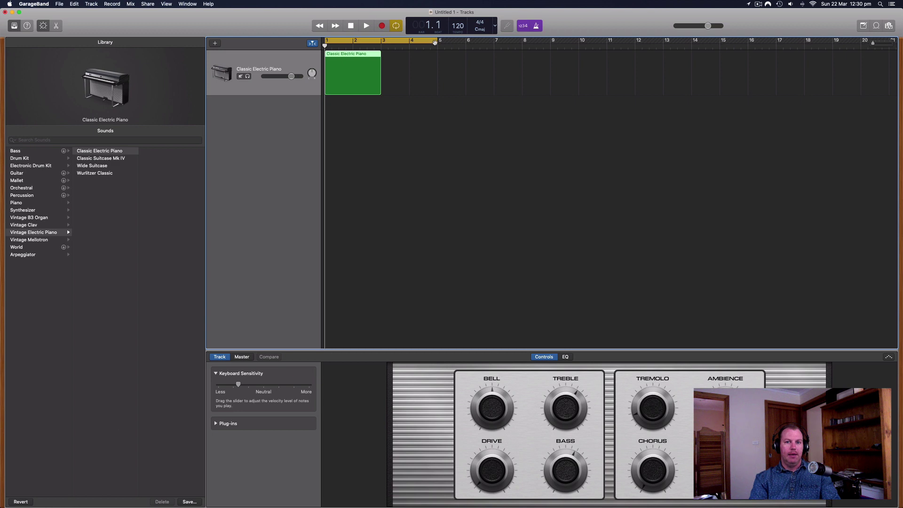
pyautogui.moveTo(437, 41); pyautogui.dragTo(372, 41)
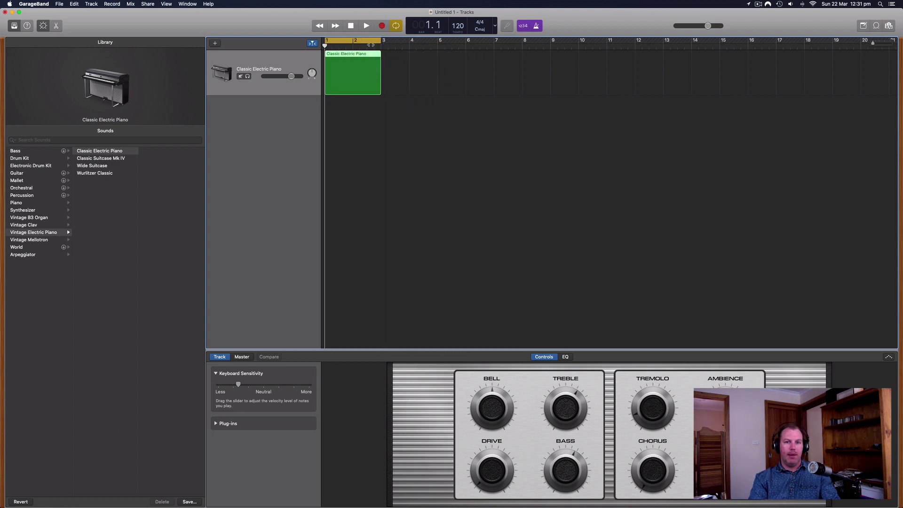
# Open the two-bar region in the Piano Roll editor and enlarge the editor to about half the window height.
pyautogui.doubleClick(349, 57)
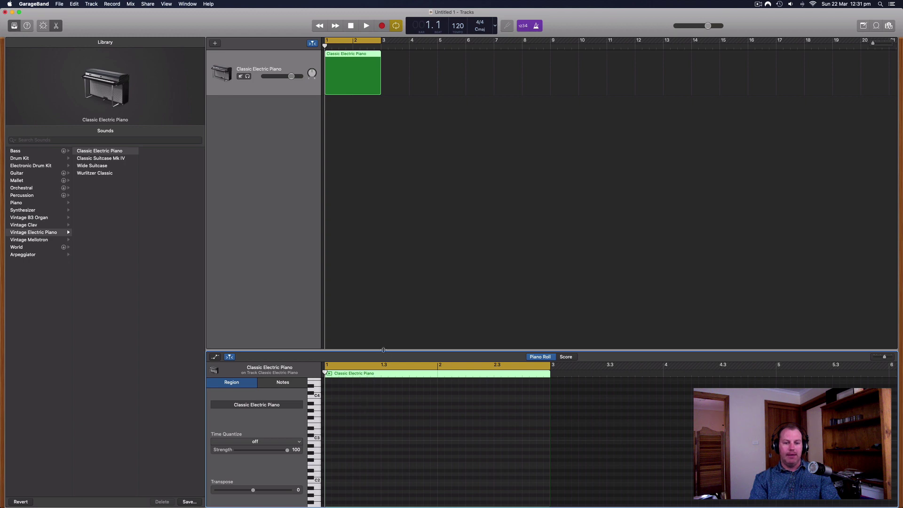
pyautogui.moveTo(384, 350); pyautogui.dragTo(386, 244)
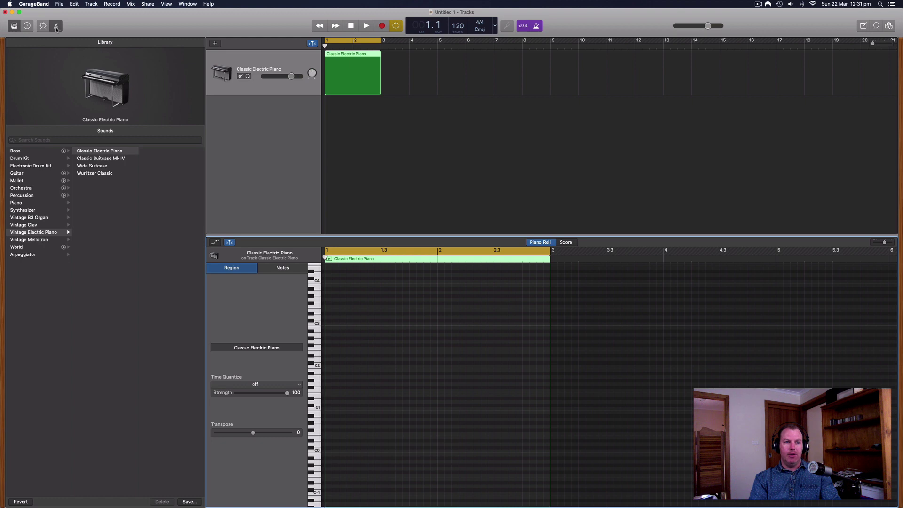
pyautogui.click(55, 27)
pyautogui.click(57, 28)
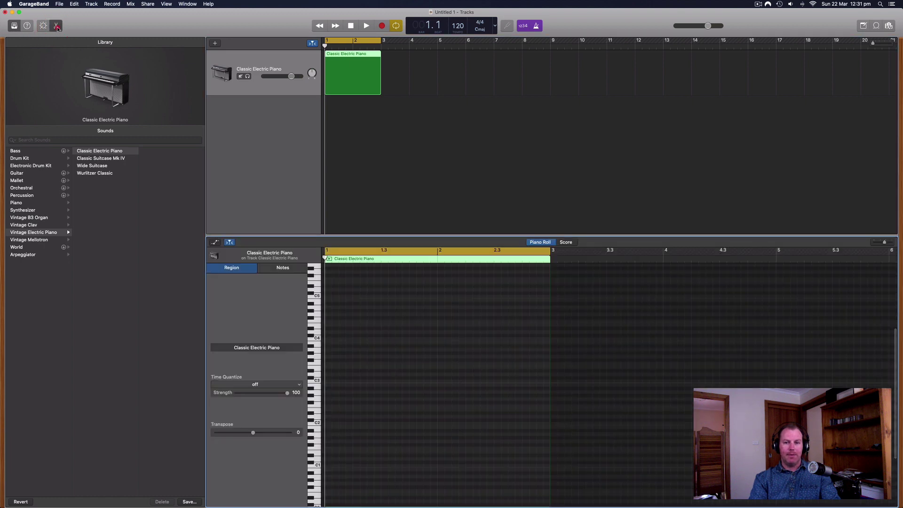
pyautogui.click(56, 27)
pyautogui.click(56, 28)
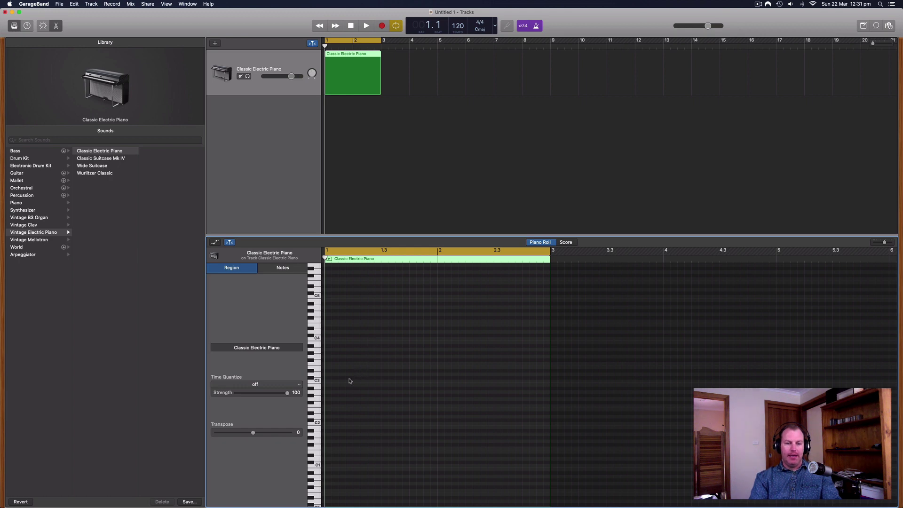
# Audition the C notes in several octaves and the keys between C3 and C4 on the Piano Roll keyboard.
pyautogui.click(318, 383)
pyautogui.click(317, 424)
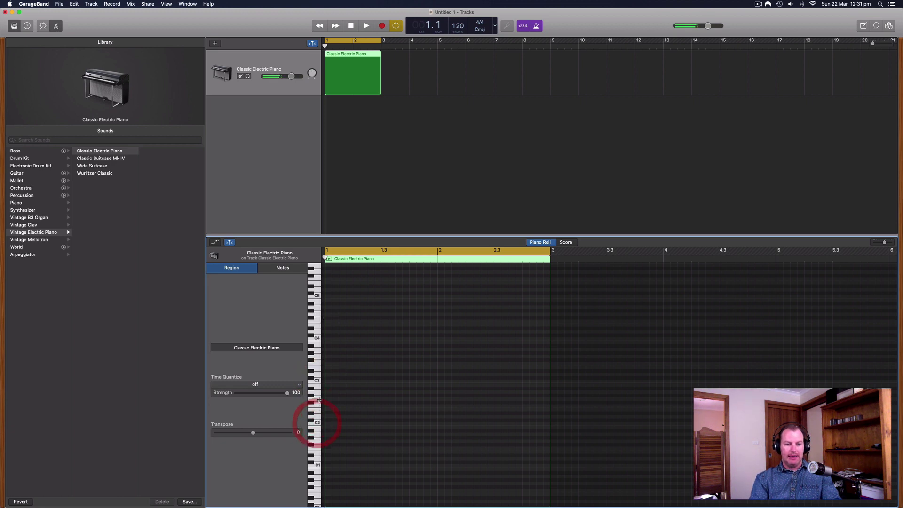
pyautogui.click(317, 379)
pyautogui.click(315, 336)
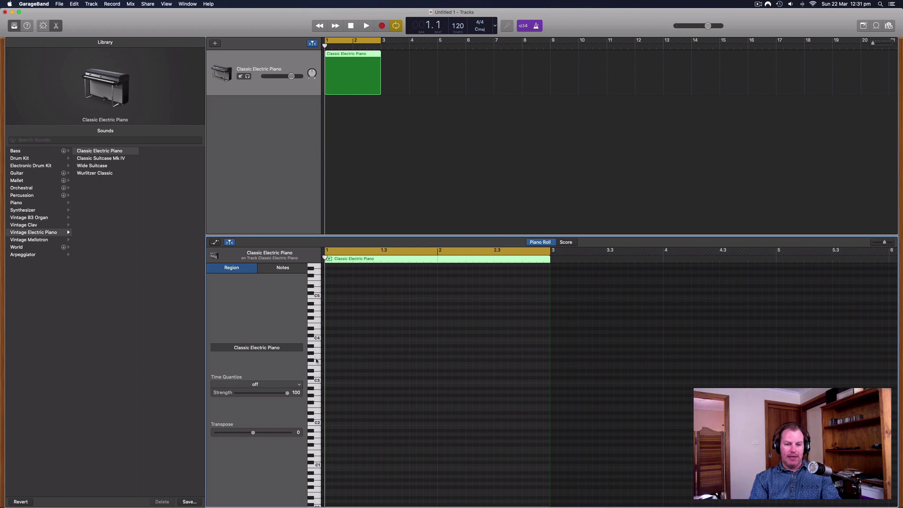
pyautogui.click(317, 382)
pyautogui.click(317, 372)
pyautogui.click(318, 356)
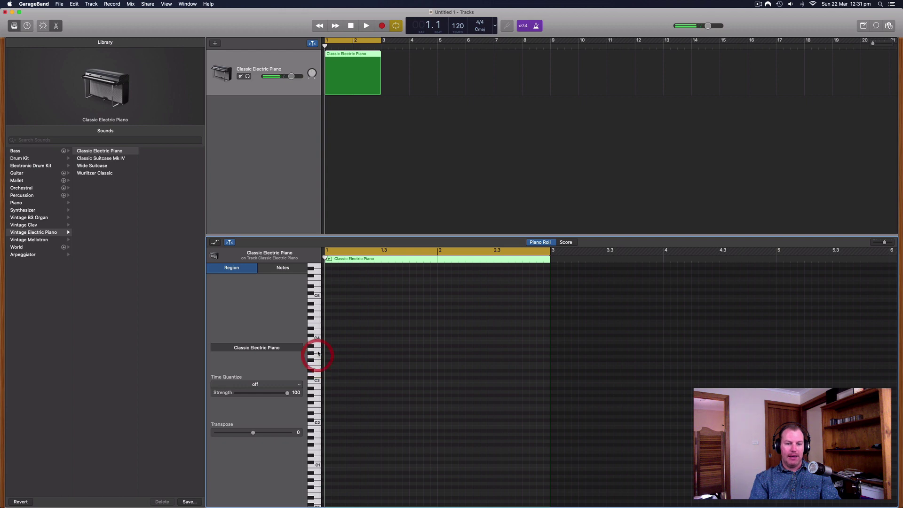
pyautogui.click(317, 348)
pyautogui.click(313, 346)
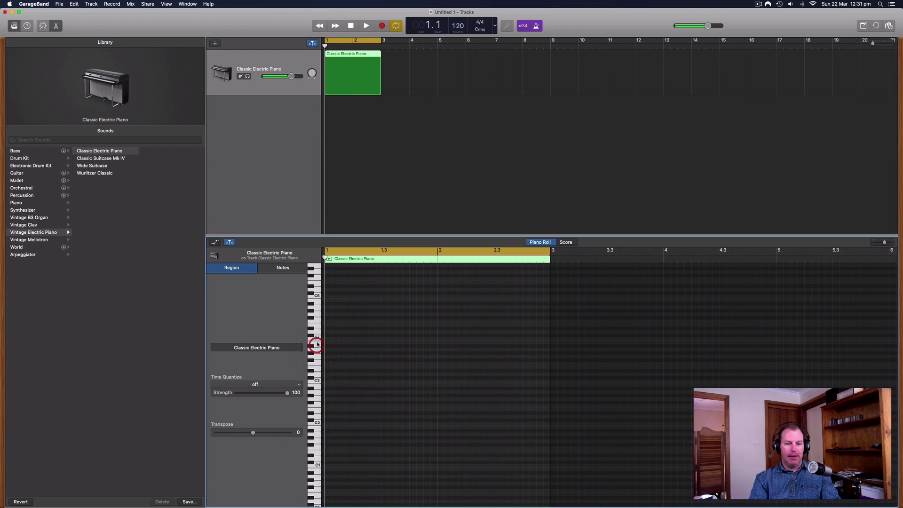
pyautogui.click(311, 339)
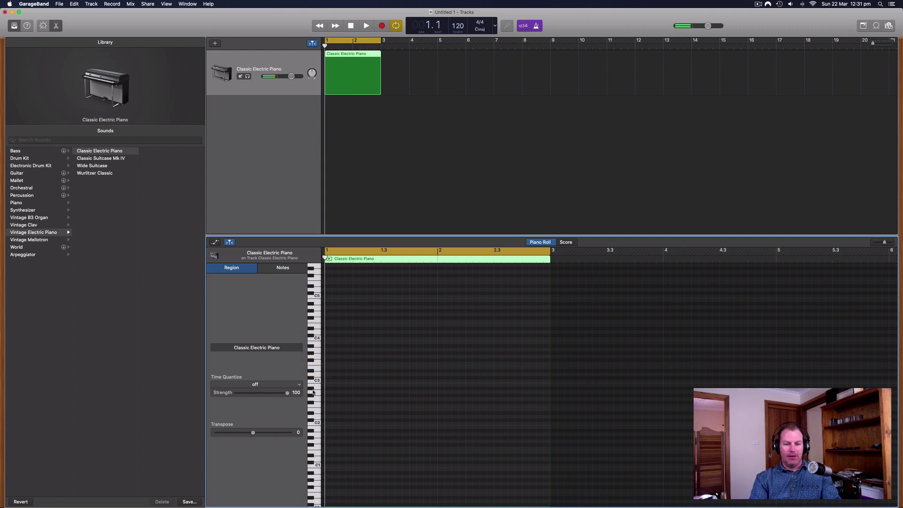
# Enter a two-bar C minor chord of C3, E-flat 3 and G3 from bar 1 and play it back.
pyautogui.keyDown('super'); pyautogui.click(339, 339); pyautogui.keyUp('super')
pyautogui.moveTo(338, 339); pyautogui.dragTo(328, 358)
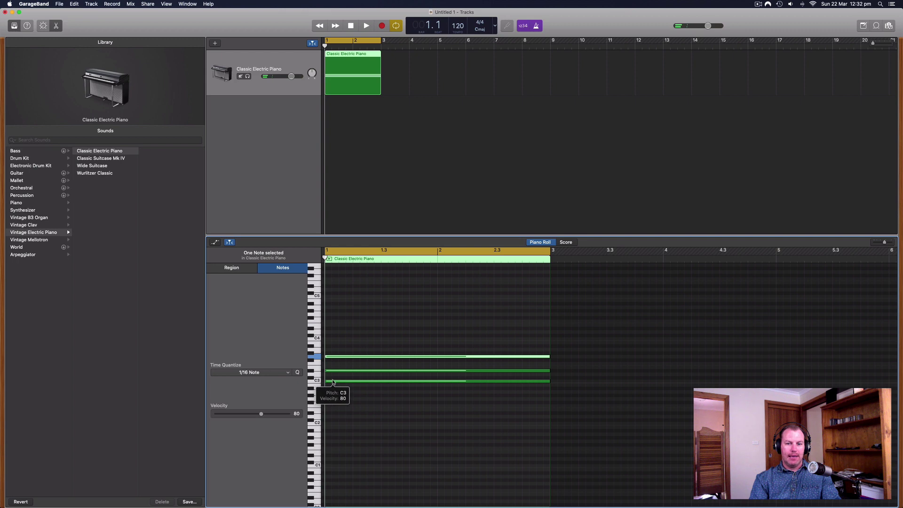
pyautogui.press('space')
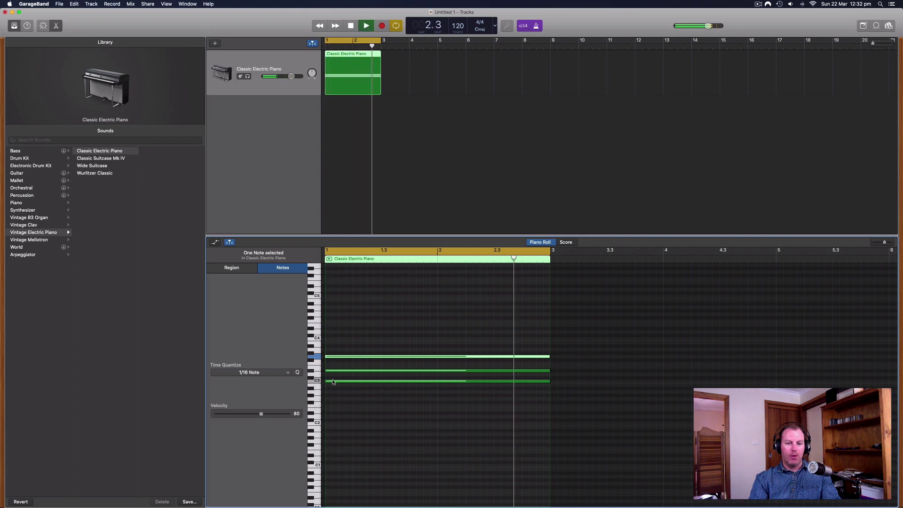
pyautogui.press('space')
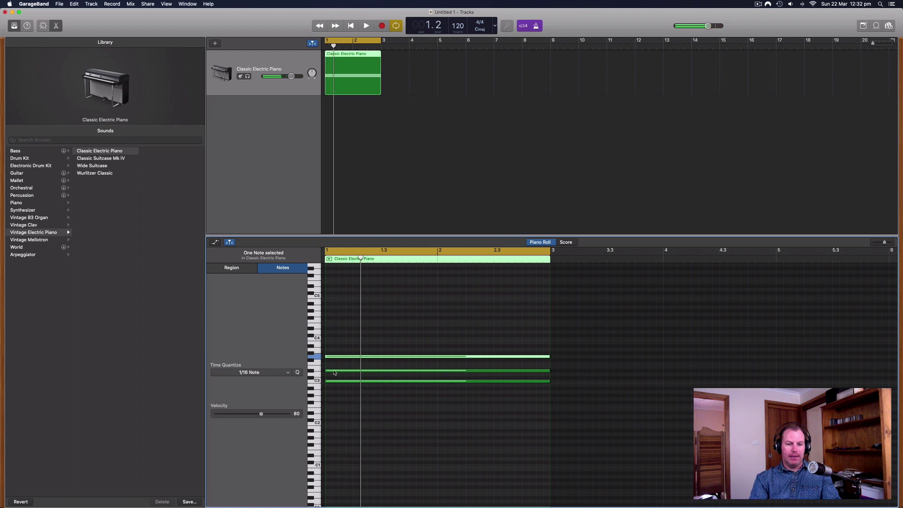
# Raise the chord's middle note one semitone to E3 and play back the C major chord.
pyautogui.moveTo(334, 371); pyautogui.dragTo(334, 369)
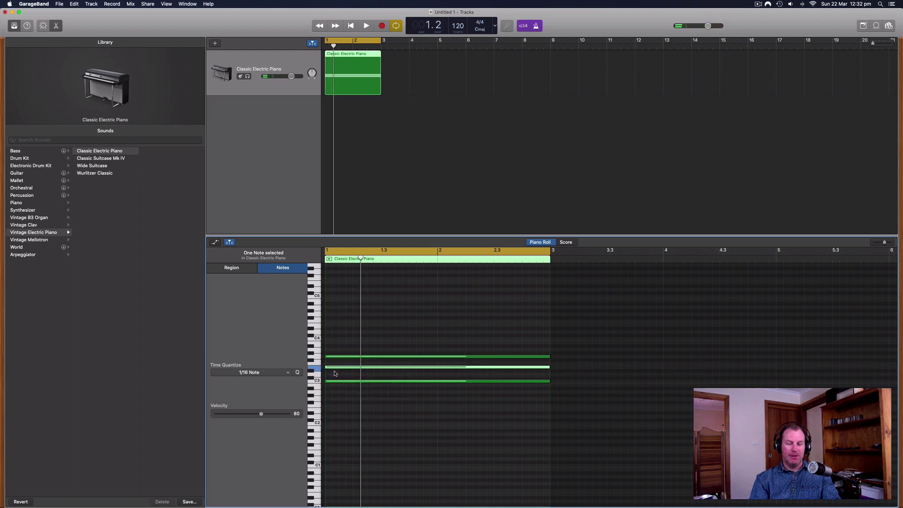
pyautogui.press('space')
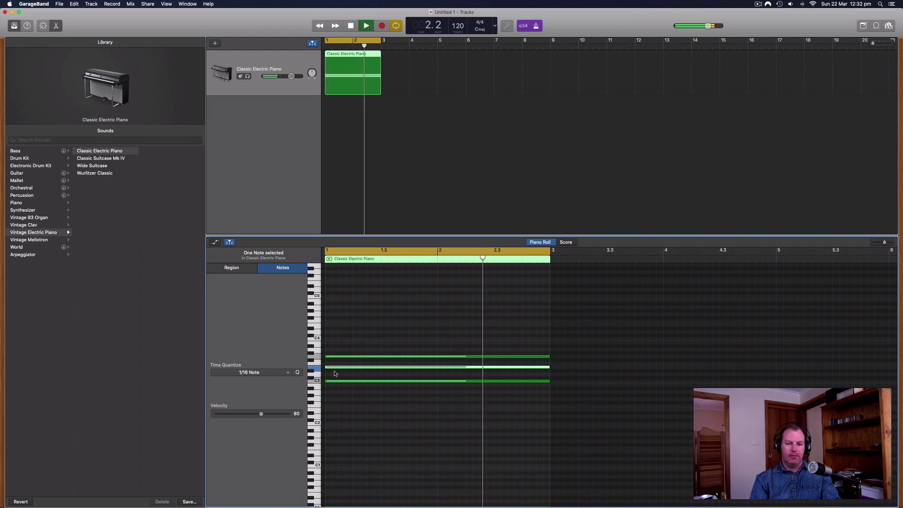
pyautogui.press('space')
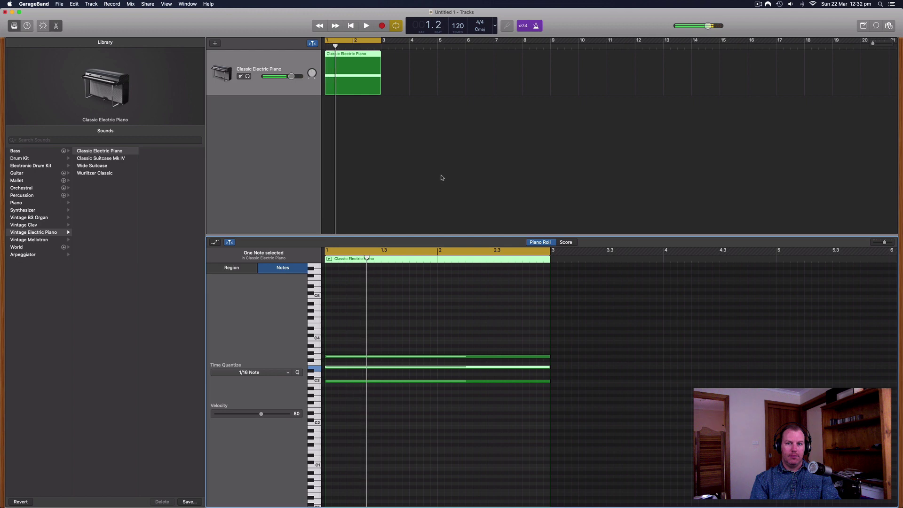
# Turn off the metronome and lower the chord's middle note one semitone to E-flat 3.
pyautogui.click(536, 26)
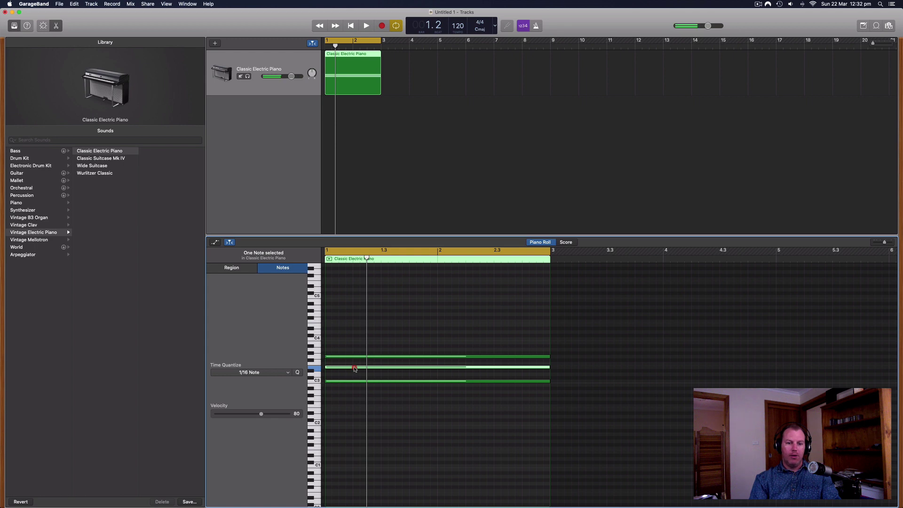
pyautogui.moveTo(355, 370); pyautogui.dragTo(354, 373)
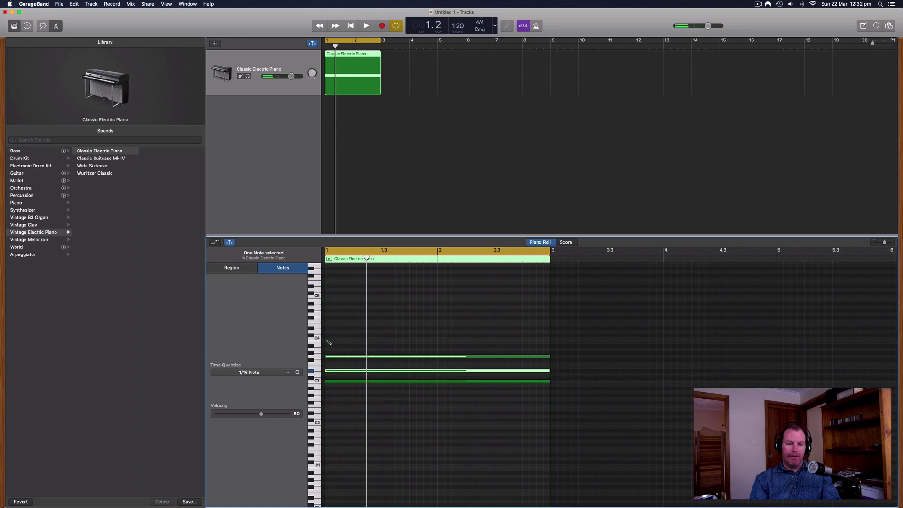
# Add a two-bar note above the chord, place it at B-flat 3 and play back the C minor 7 chord.
pyautogui.keyDown('super'); pyautogui.click(328, 339); pyautogui.keyUp('super')
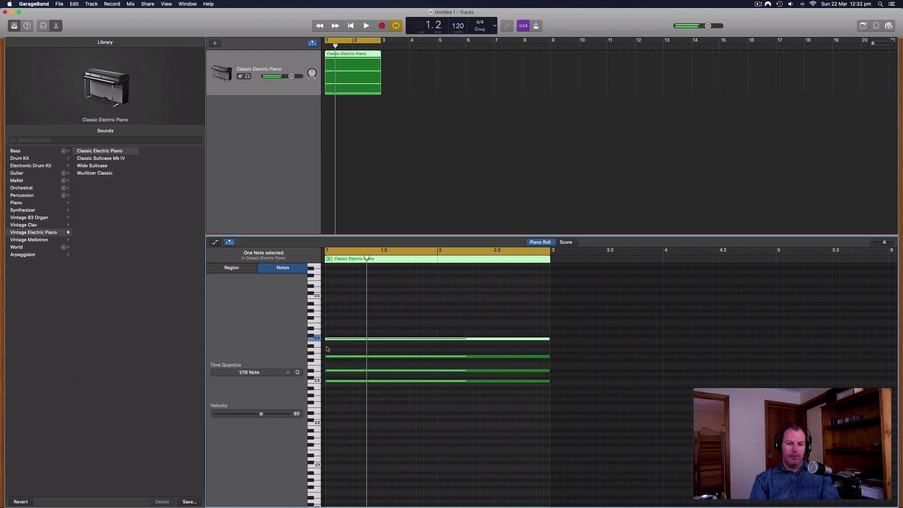
pyautogui.moveTo(335, 339)
pyautogui.mouseDown()
pyautogui.moveTo(335, 348)
pyautogui.moveTo(349, 347)
pyautogui.mouseUp()
pyautogui.press('space')
pyautogui.press('space')
pyautogui.press('space')
pyautogui.click(351, 344)
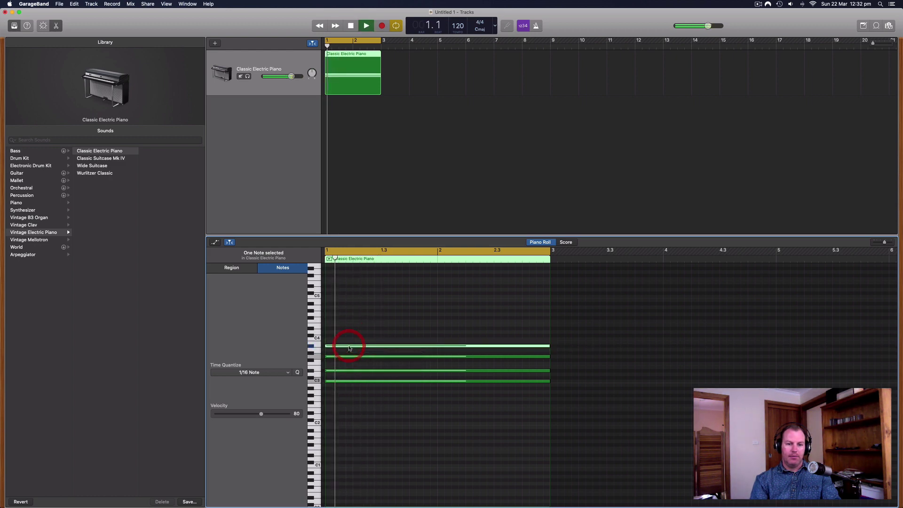
# Add a two-bar C2 bass note below the chord and play back the cycle.
pyautogui.click(330, 424)
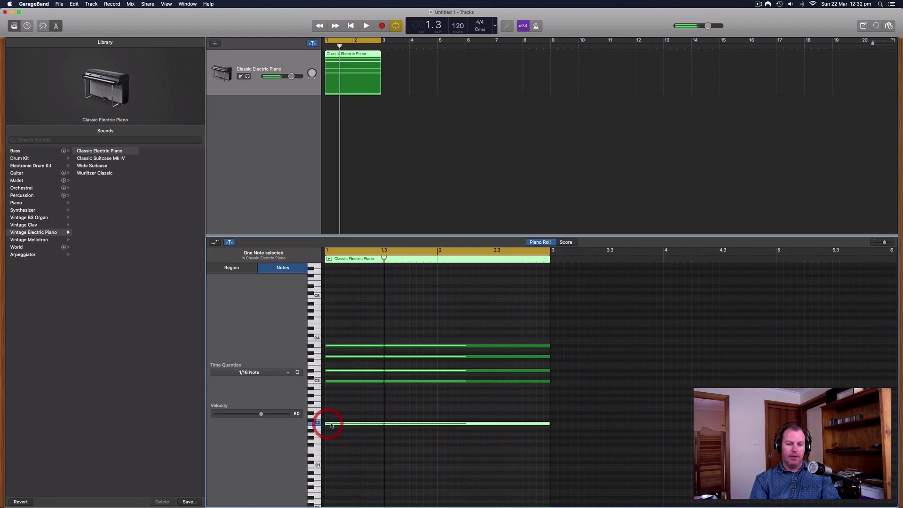
pyautogui.click(330, 424)
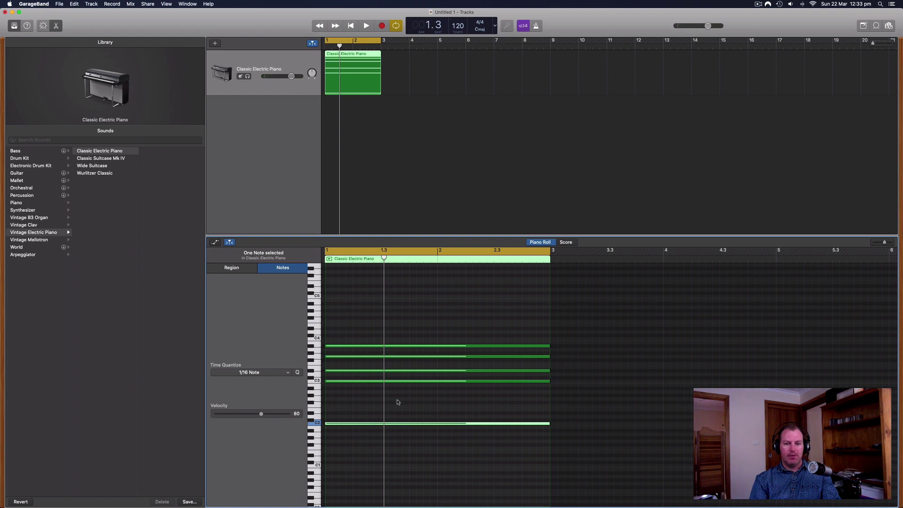
pyautogui.press('space')
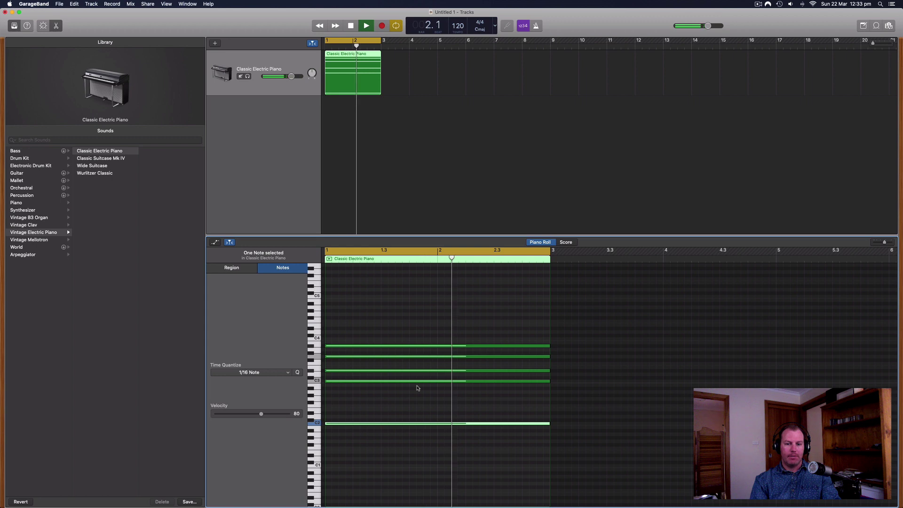
pyautogui.press('space')
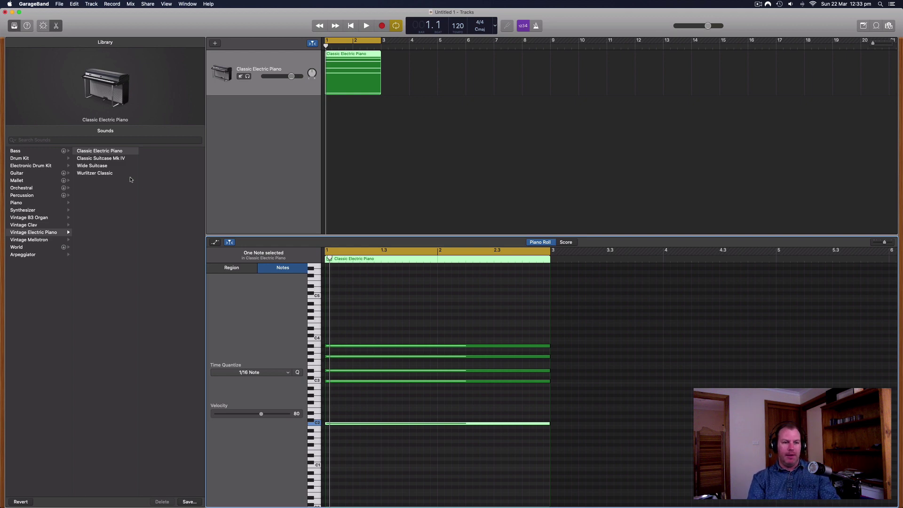
# Select the chord's region in the Piano Roll and play it back briefly.
pyautogui.click(336, 259)
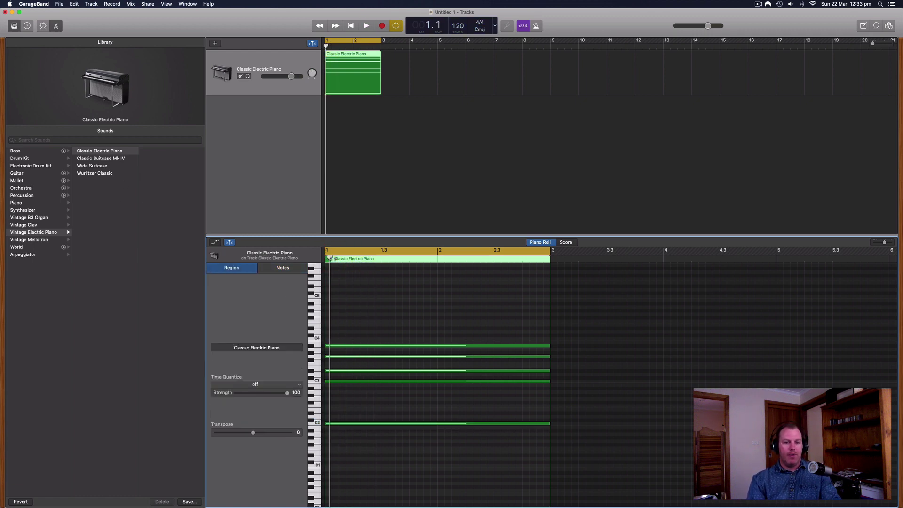
pyautogui.press('space')
pyautogui.click(332, 257)
pyautogui.press('space')
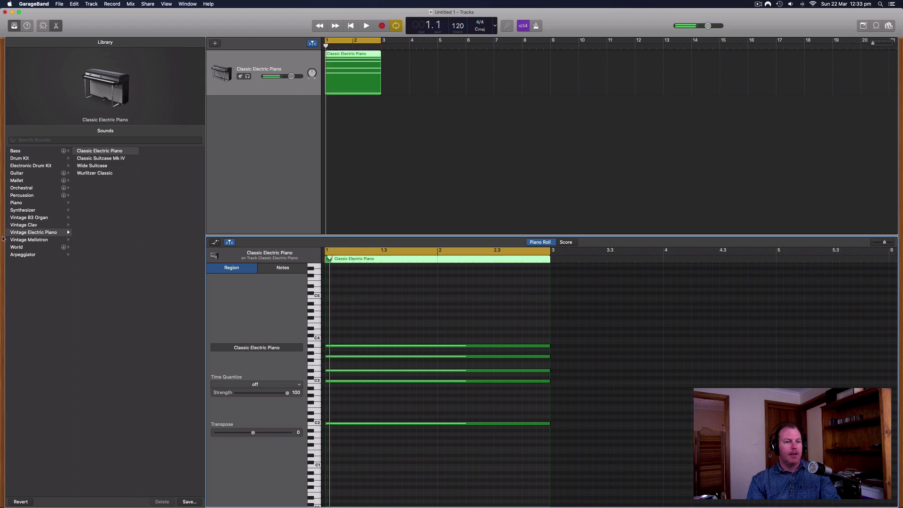
# Return focus to the tracks area and hide the sound Library.
pyautogui.click(255, 91)
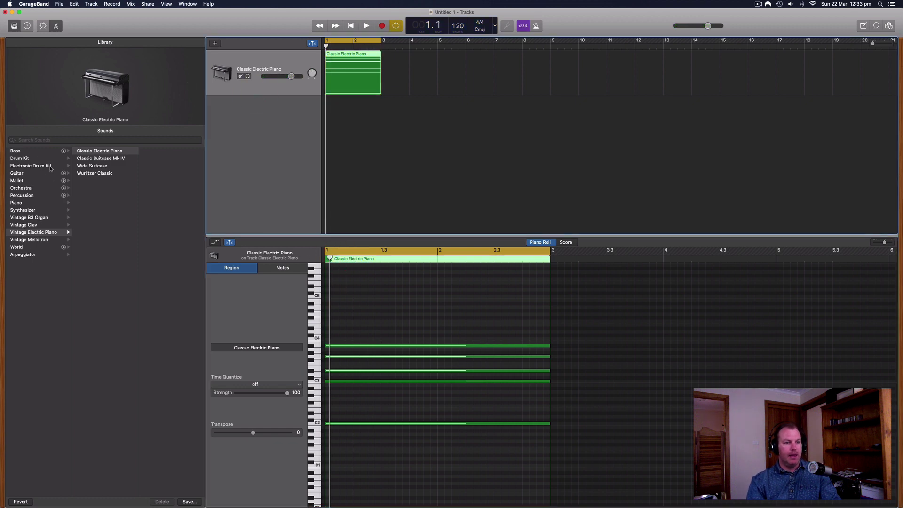
pyautogui.click(15, 26)
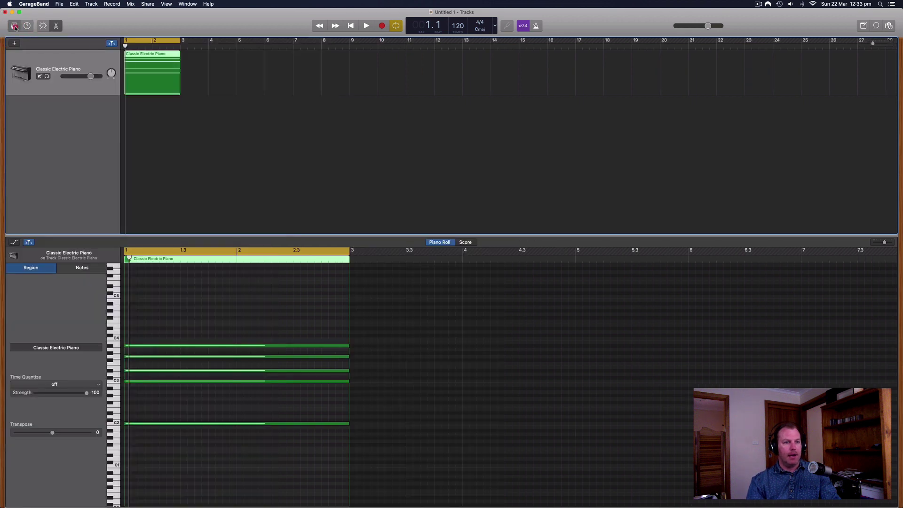
# Show the Library, change the track's sound to the Synthesizer Classics patch Dream Dancer and play back the chord.
pyautogui.click(15, 26)
pyautogui.click(15, 26)
pyautogui.click(15, 26)
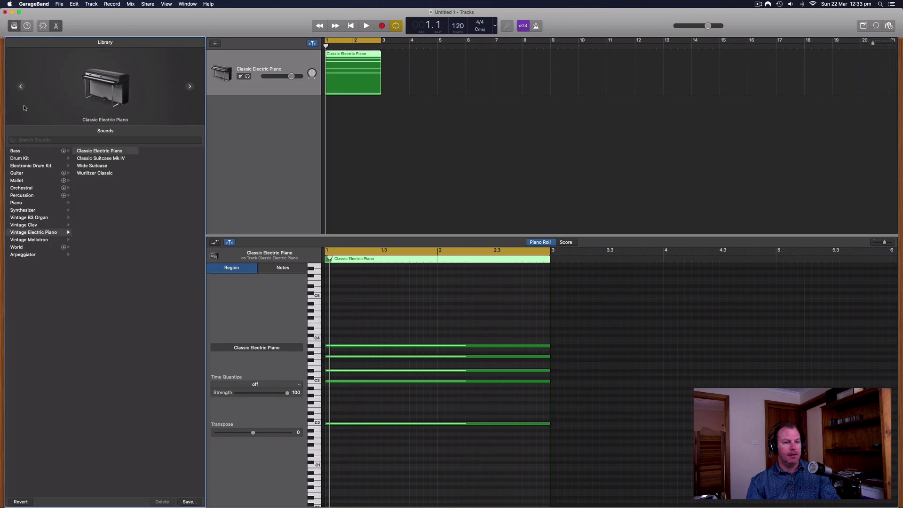
pyautogui.click(28, 210)
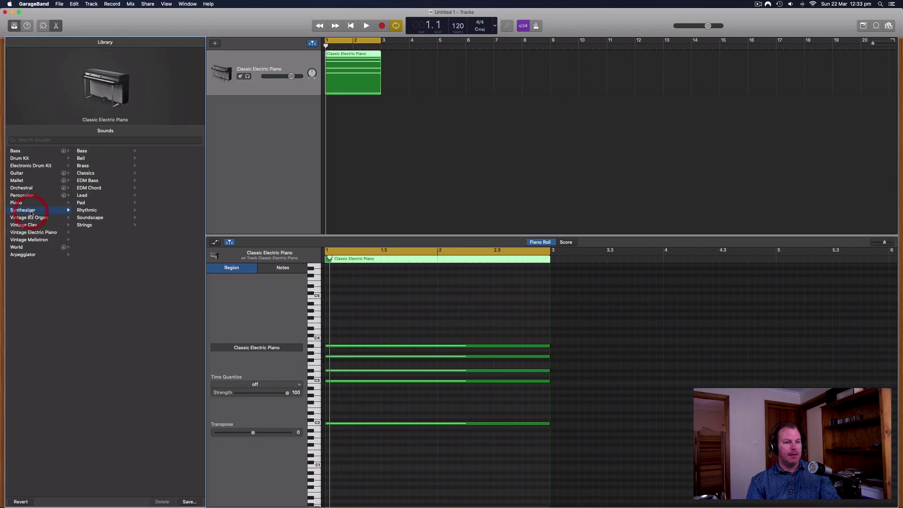
pyautogui.click(98, 174)
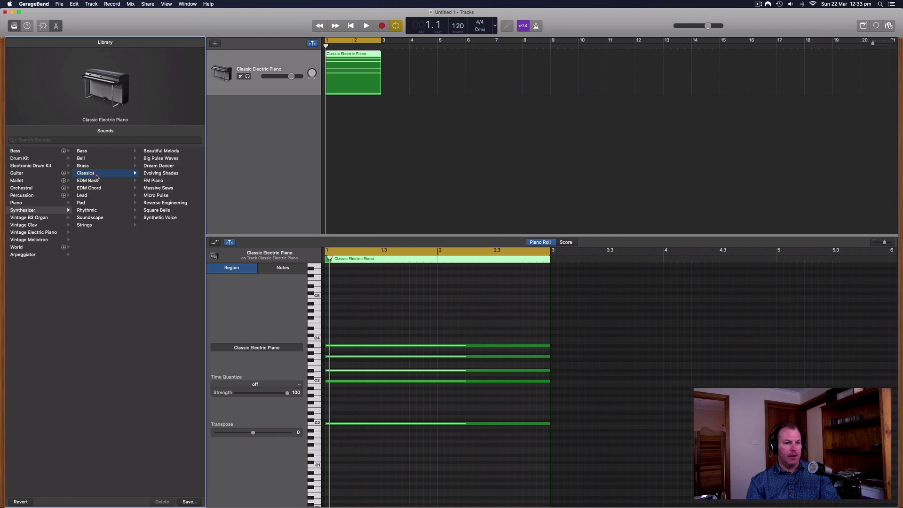
pyautogui.click(162, 166)
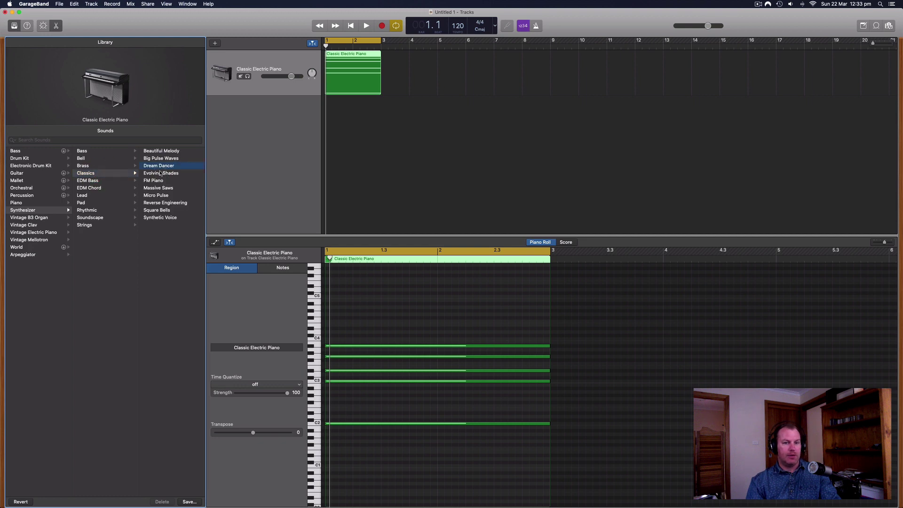
pyautogui.press('space')
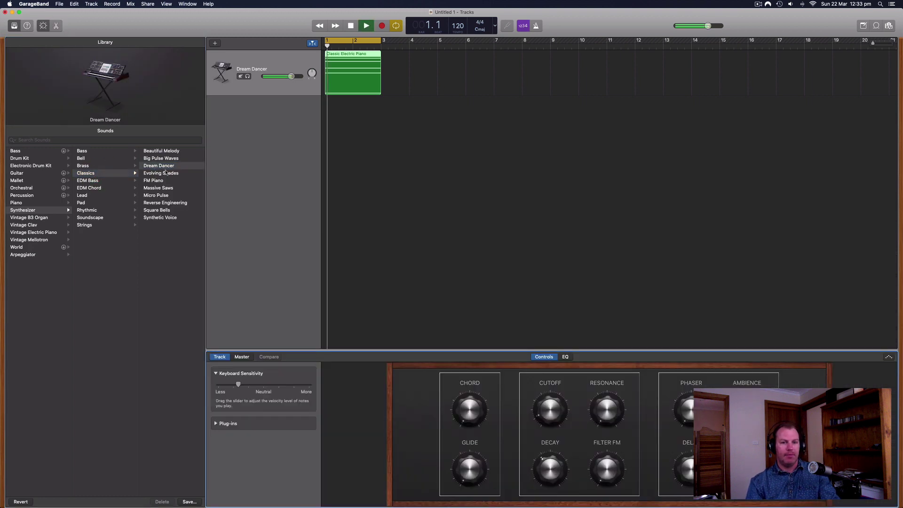
pyautogui.press('space')
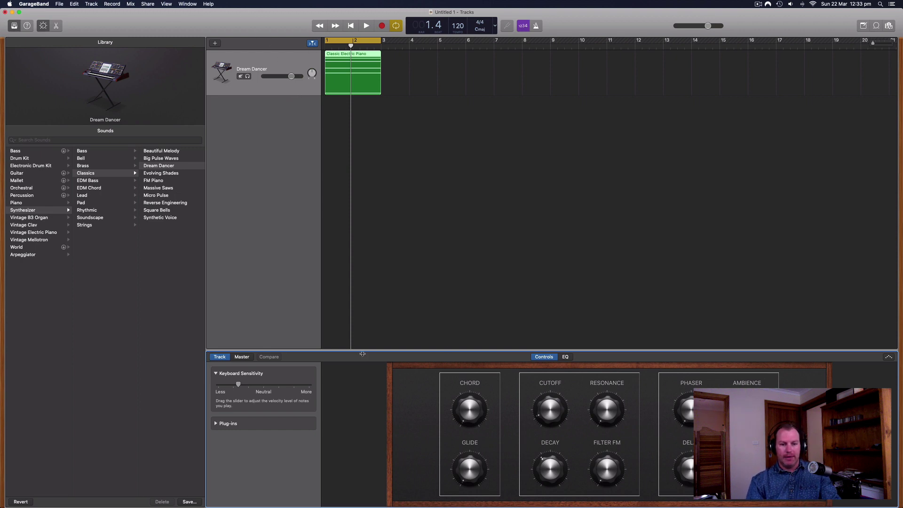
# Show the track's Smart Controls, turn on the Arpeggiator and apply the Simple Chord Groove 04 preset.
pyautogui.click(43, 27)
pyautogui.click(43, 26)
pyautogui.click(889, 358)
pyautogui.click(865, 360)
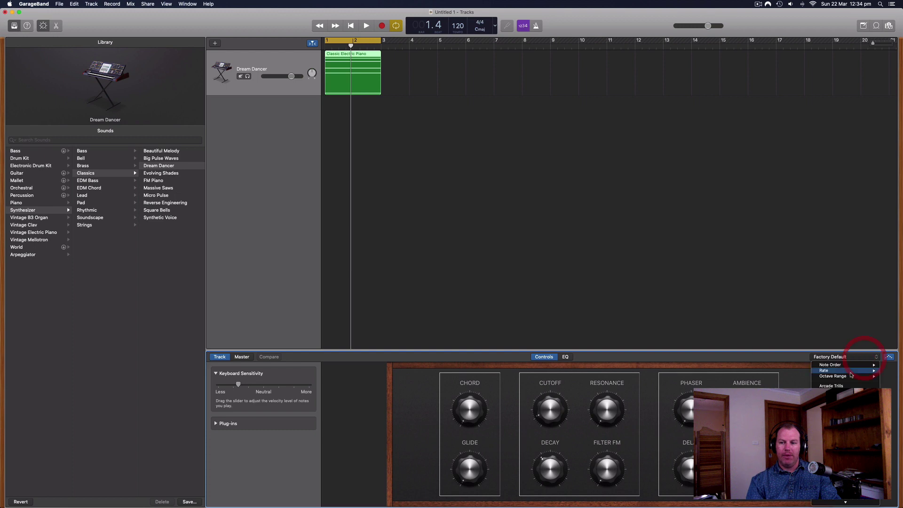
pyautogui.scroll(-3, 845, 259)
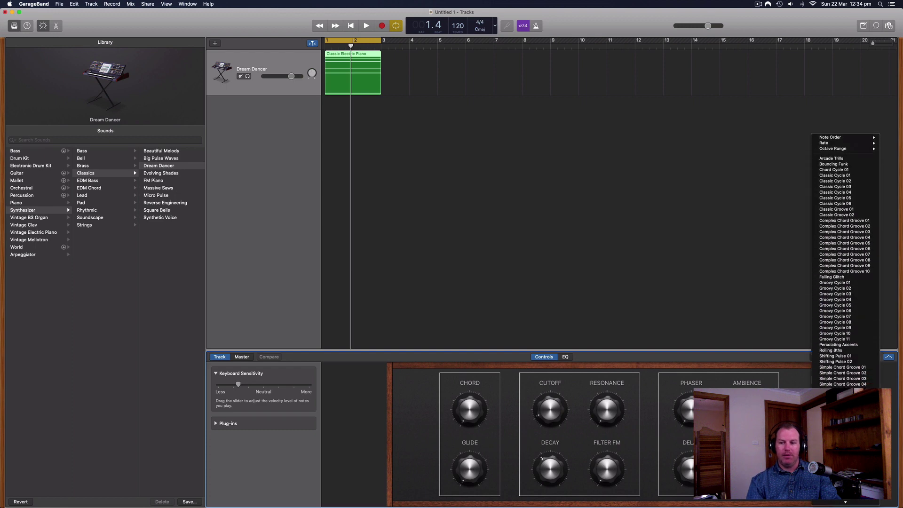
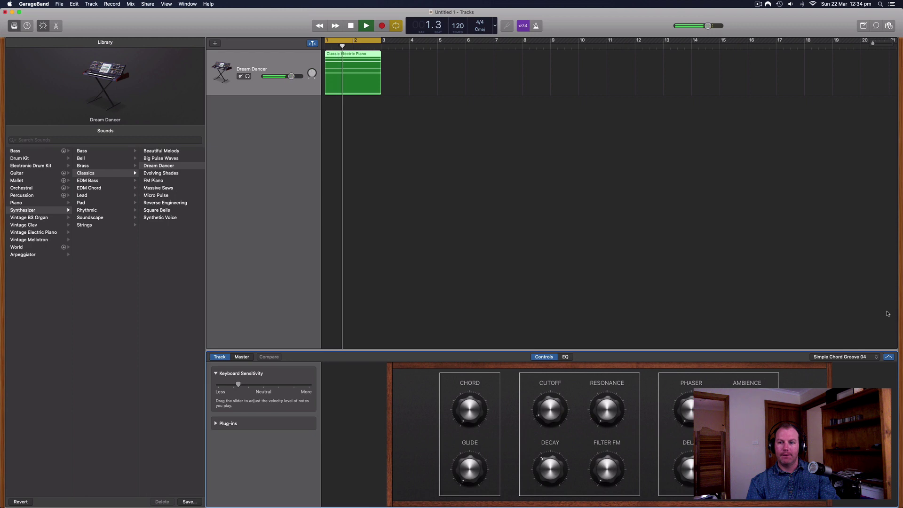
# Change the Arpeggiator preset to Simple Chord Groove 05 and play back the cycle.
pyautogui.click(858, 357)
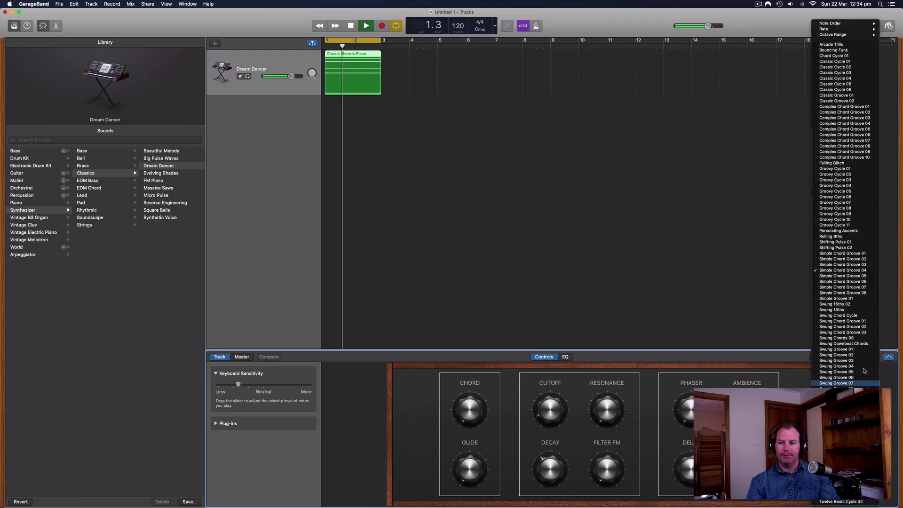
pyautogui.click(849, 277)
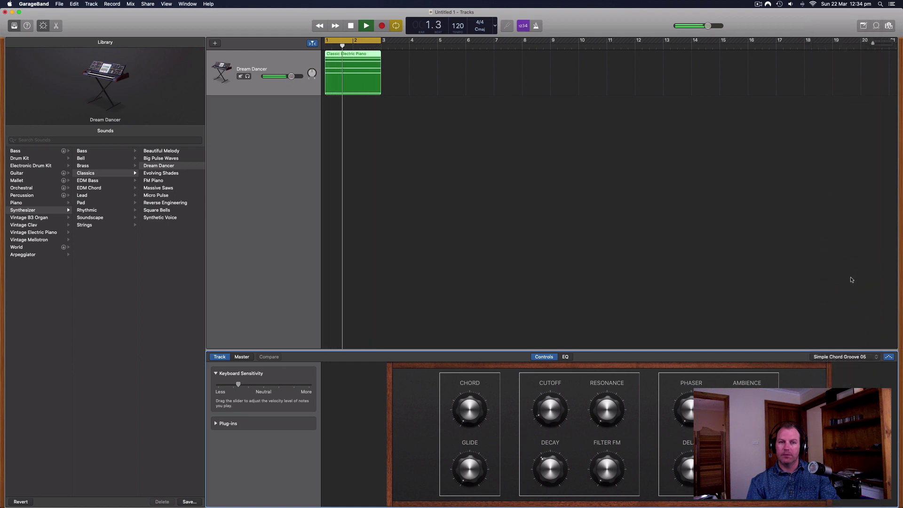
pyautogui.press('space')
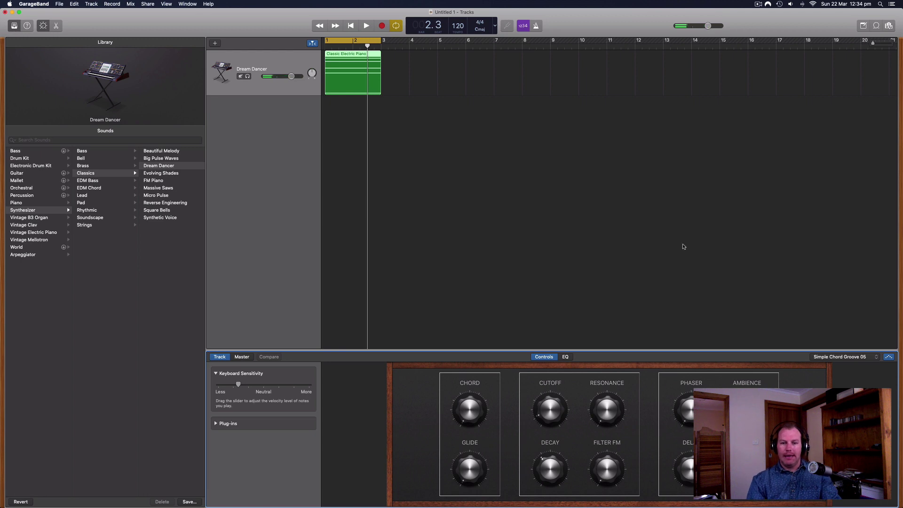
pyautogui.press('space')
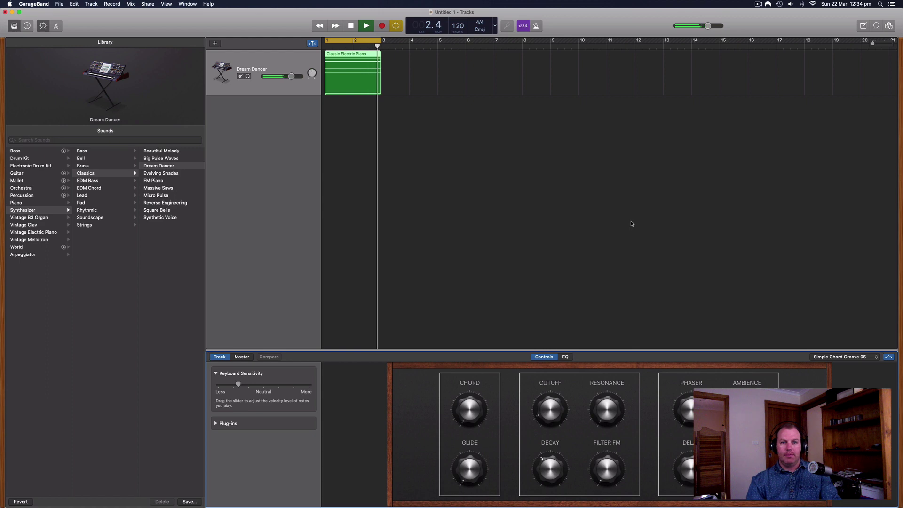
pyautogui.press('space')
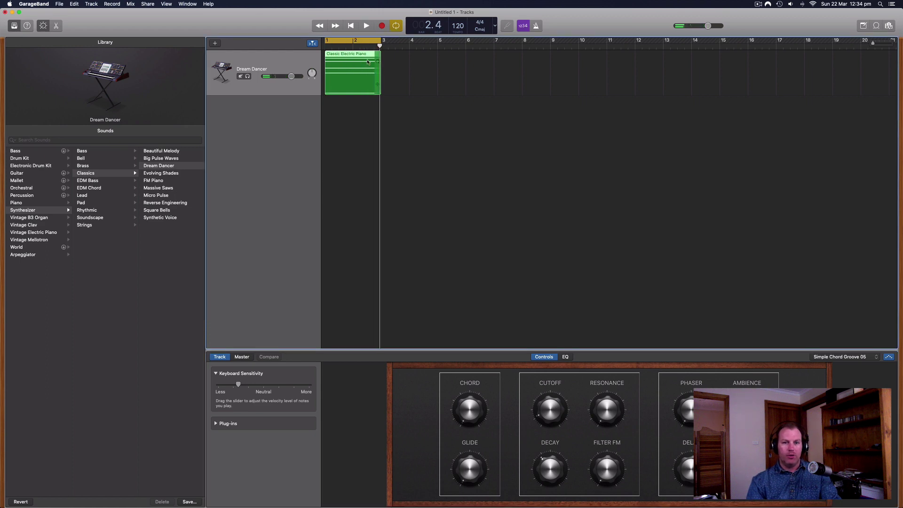
# Extend the chord region and the cycle area to bar 5 and open the region in the Piano Roll.
pyautogui.moveTo(380, 91); pyautogui.dragTo(437, 92)
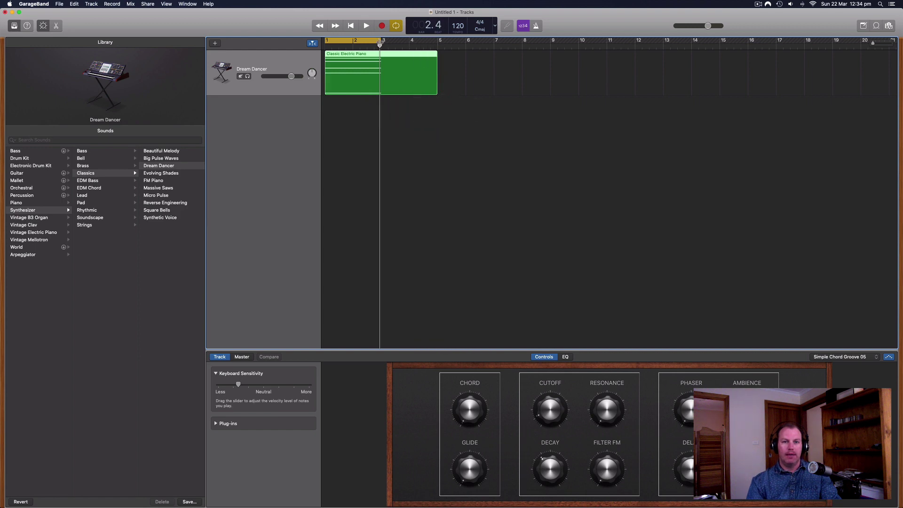
pyautogui.moveTo(379, 42); pyautogui.dragTo(438, 41)
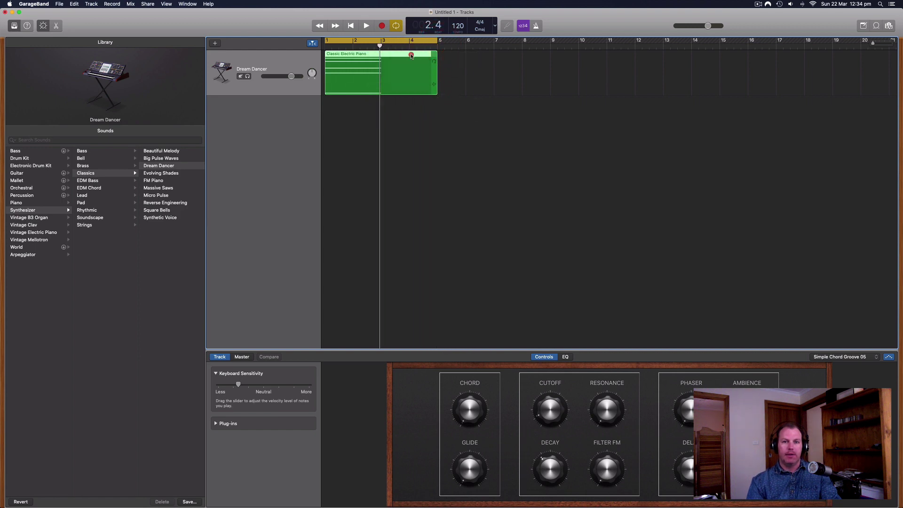
pyautogui.doubleClick(411, 55)
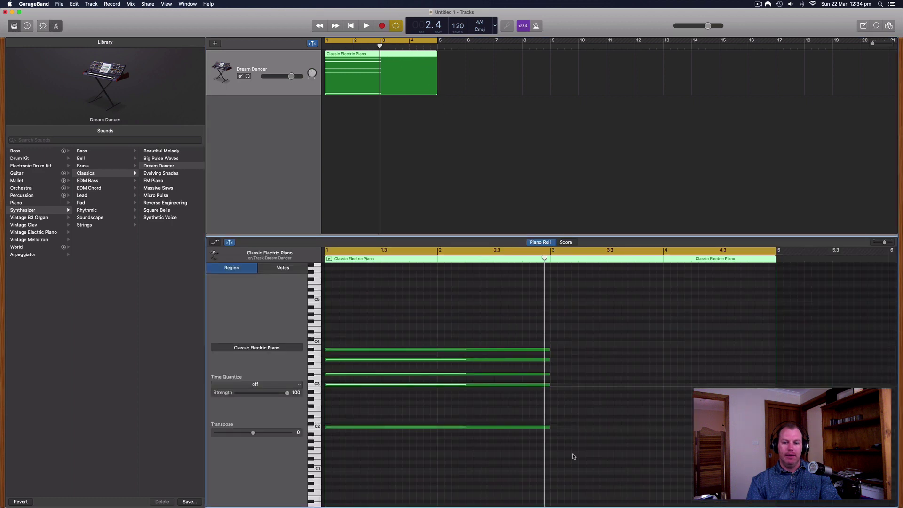
# Copy all five notes of the C minor 7 chord and paste them at bar 3.
pyautogui.moveTo(574, 456); pyautogui.dragTo(489, 332)
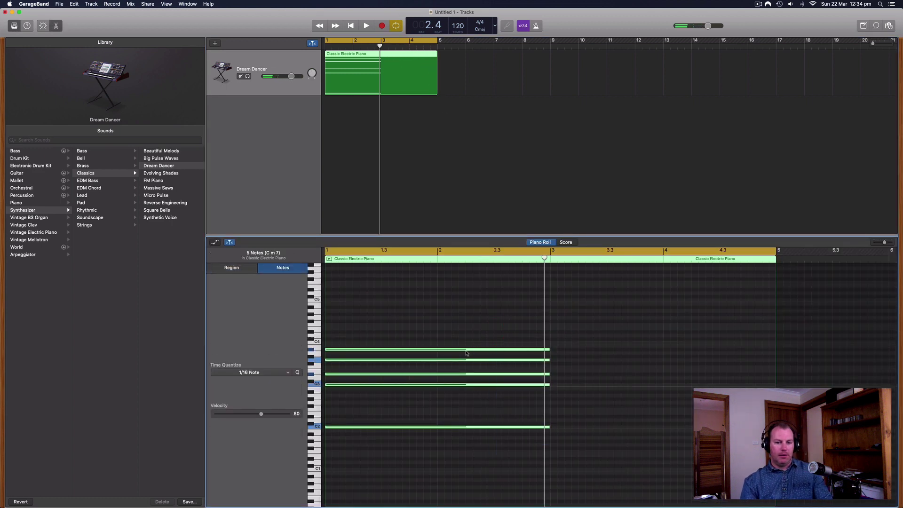
pyautogui.click(460, 351)
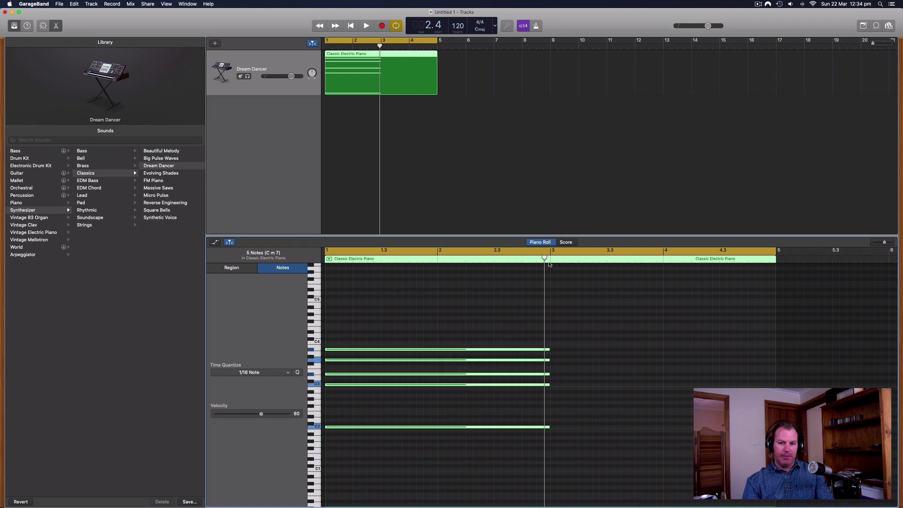
pyautogui.moveTo(545, 258); pyautogui.dragTo(550, 257)
pyautogui.press('super+v')
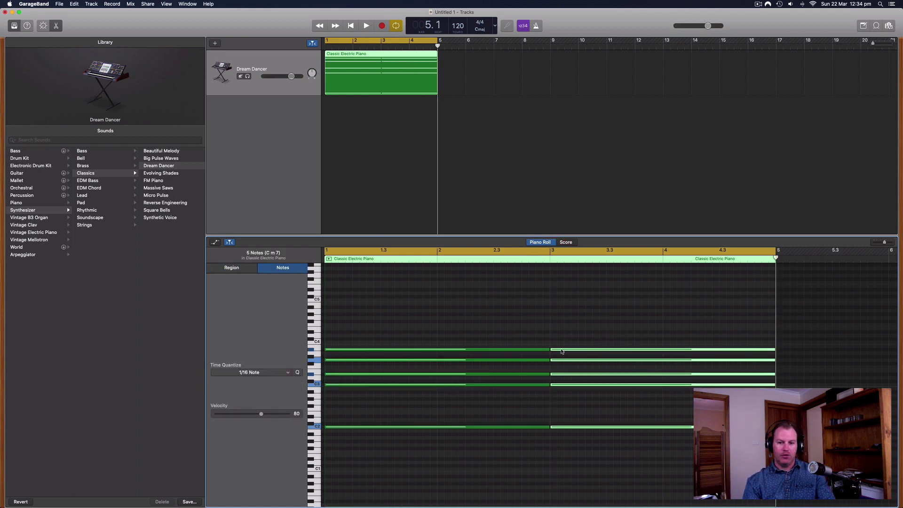
# Move the pasted chord at bar 3 up to F minor 7 and play back both chords.
pyautogui.moveTo(562, 351); pyautogui.dragTo(560, 328)
pyautogui.press('space')
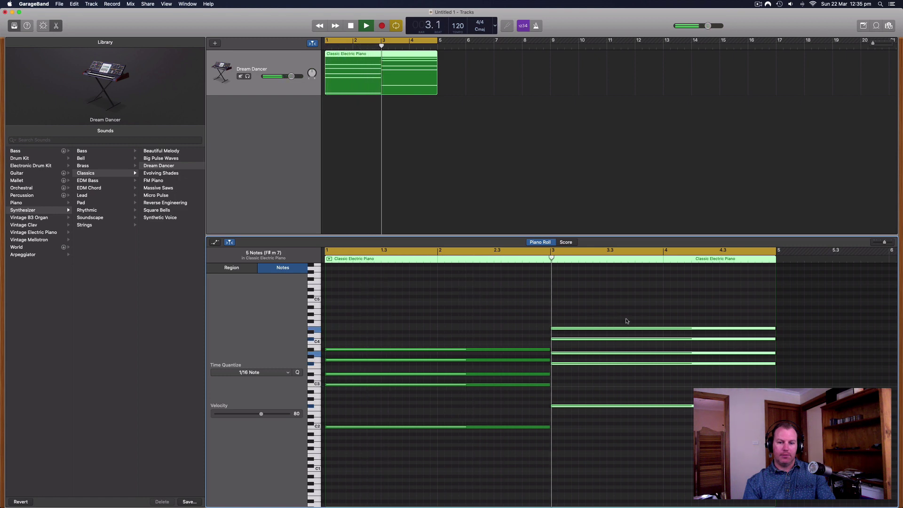
pyautogui.press('space')
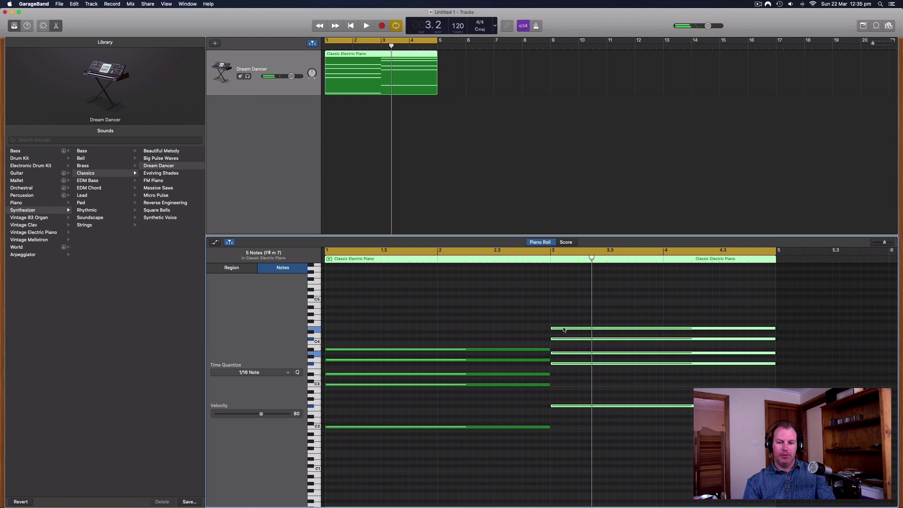
pyautogui.moveTo(564, 329); pyautogui.dragTo(564, 332)
pyautogui.click(534, 263)
pyautogui.press('space')
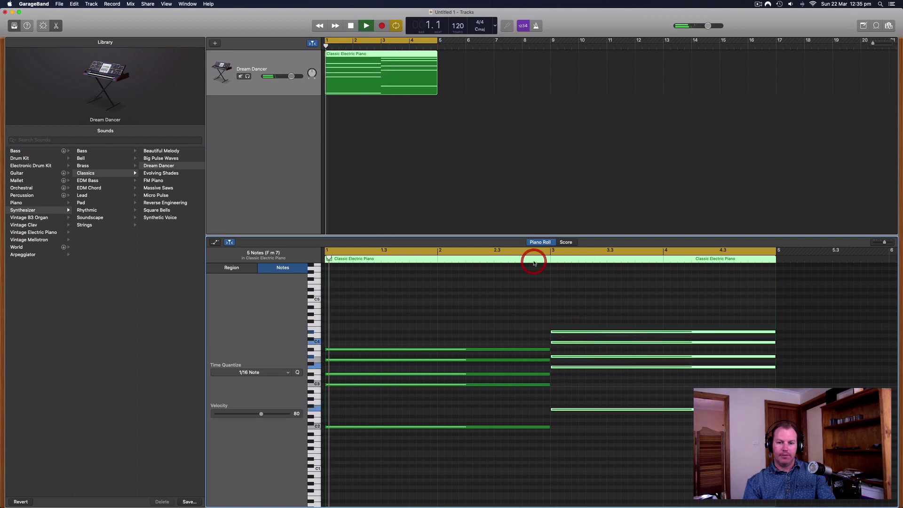
pyautogui.hscroll(1, 706, 358)
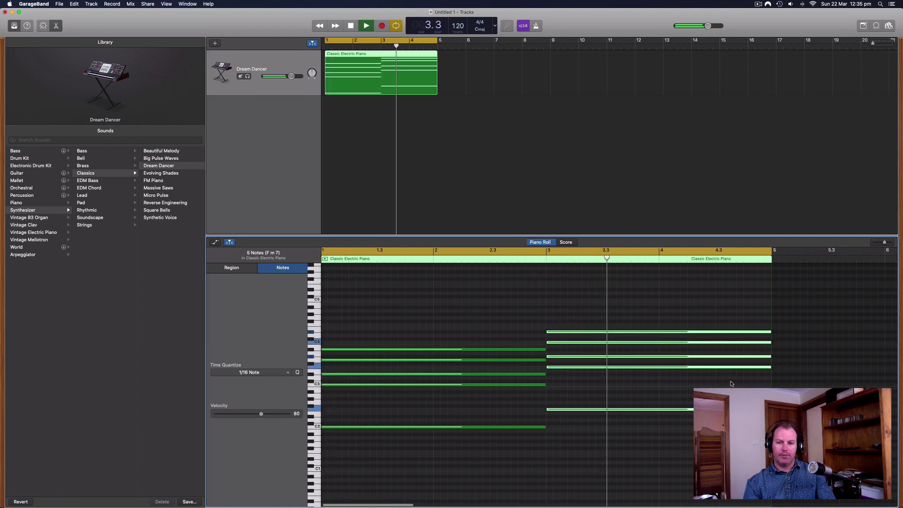
pyautogui.press('space')
# Shorten the F minor 7 chord's notes to one bar and paste a copy of the chord at bar 4.
pyautogui.click(679, 312)
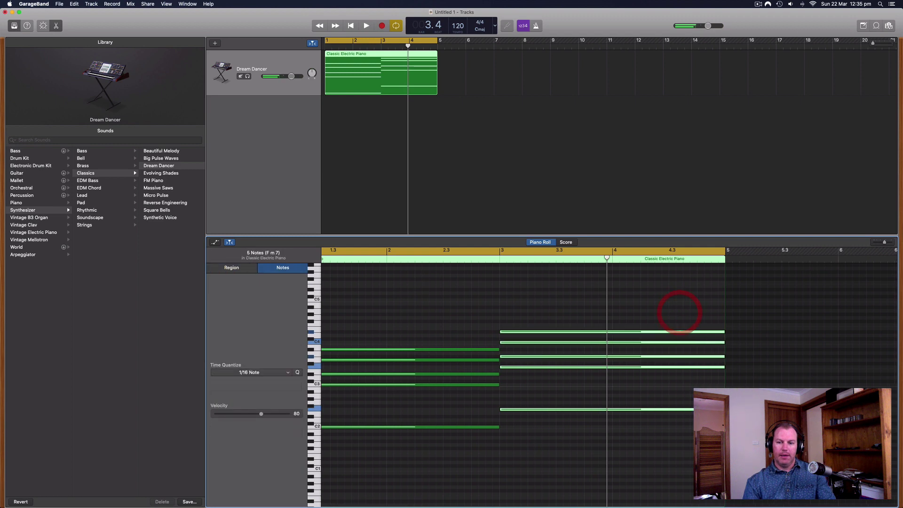
pyautogui.moveTo(713, 409); pyautogui.dragTo(610, 409)
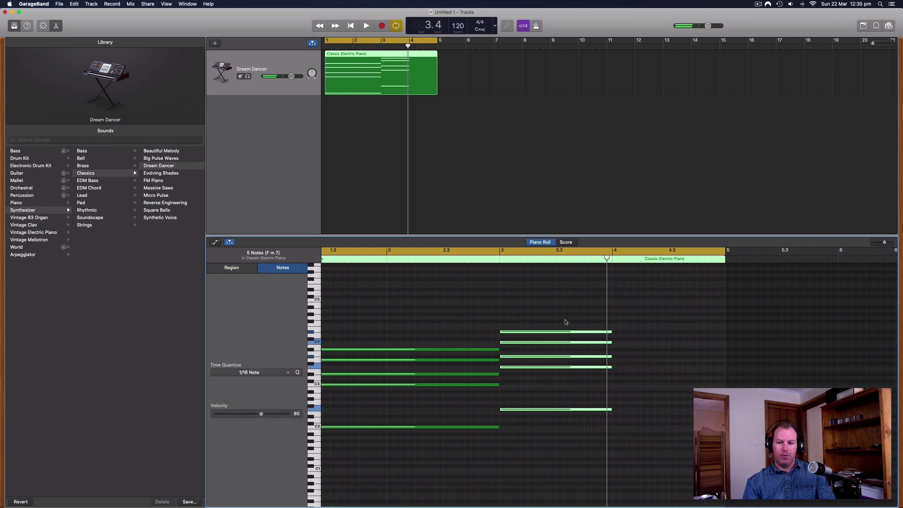
pyautogui.click(566, 319)
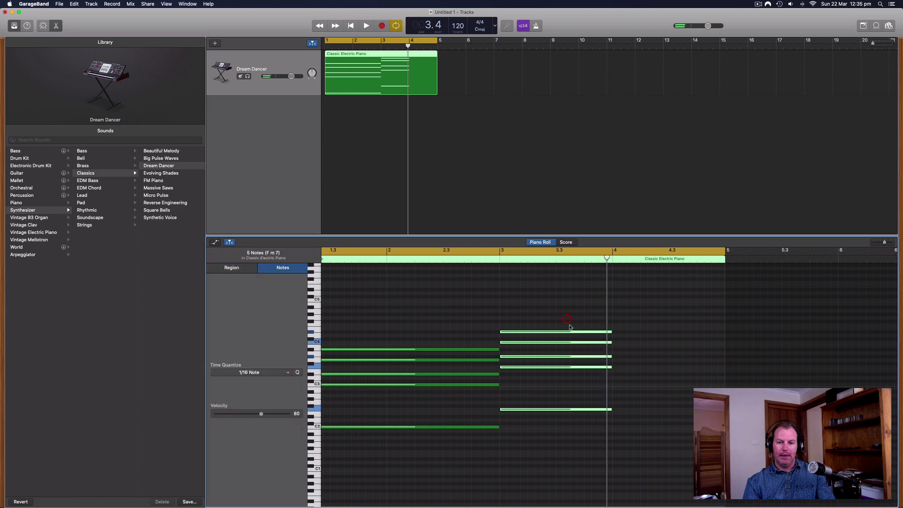
pyautogui.click(608, 258)
pyautogui.press('cmd+v')
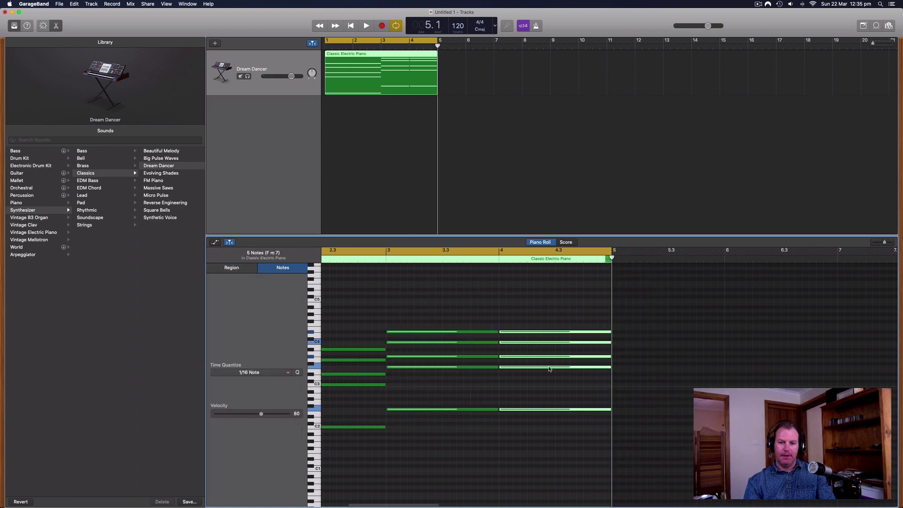
# Raise the chord at bar 4 to G minor 7 and play back the four-bar progression.
pyautogui.moveTo(518, 333); pyautogui.dragTo(520, 325)
pyautogui.press('space')
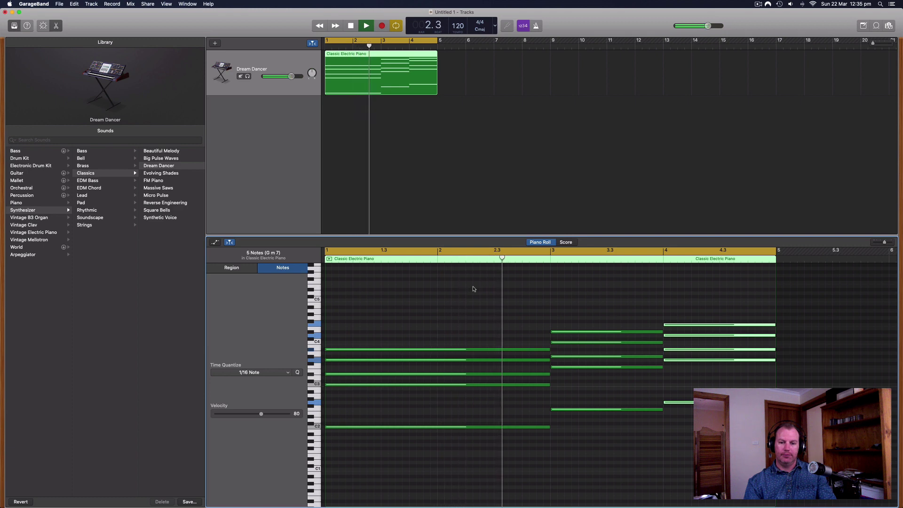
pyautogui.hscroll(1, 474, 289)
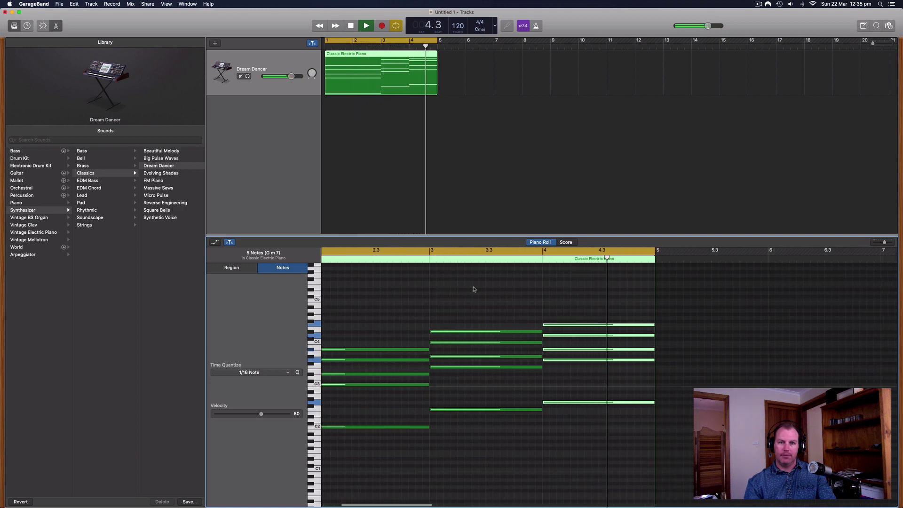
pyautogui.press('space')
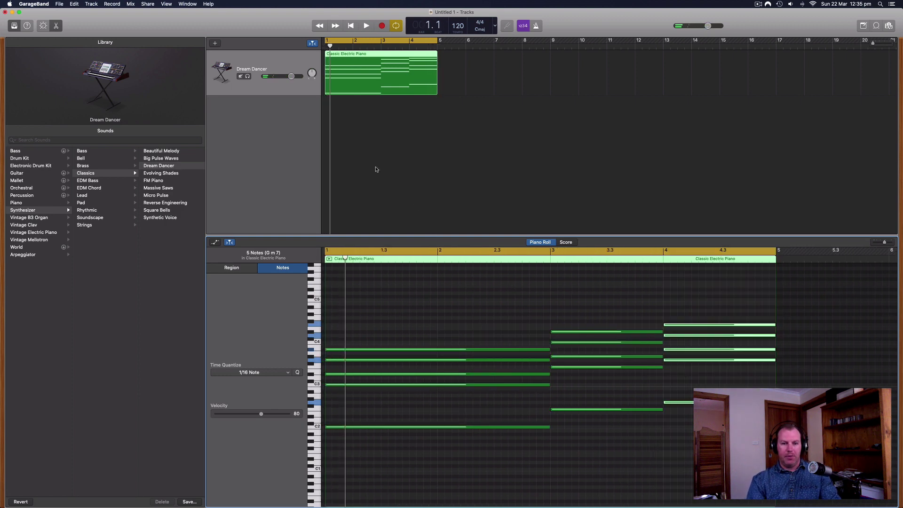
# Add a Drummer track and show the drummers in the Electronic genre.
pyautogui.click(277, 115)
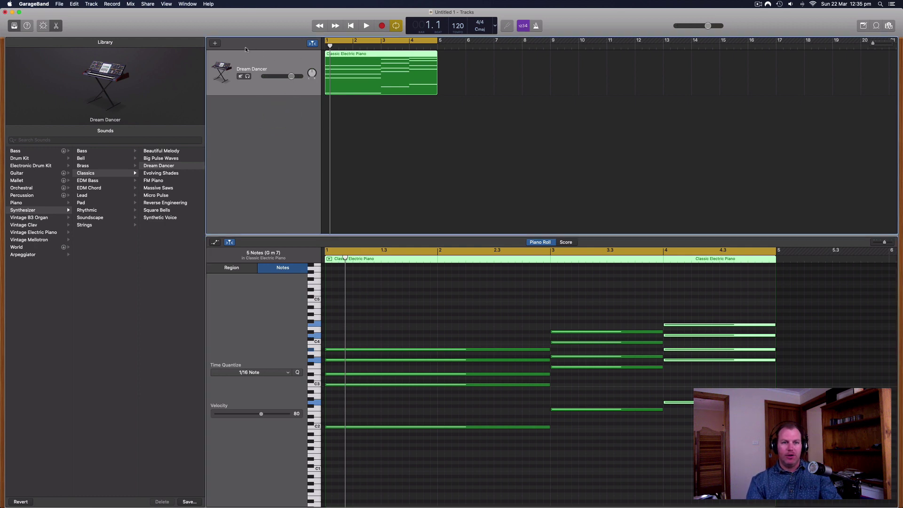
pyautogui.click(215, 44)
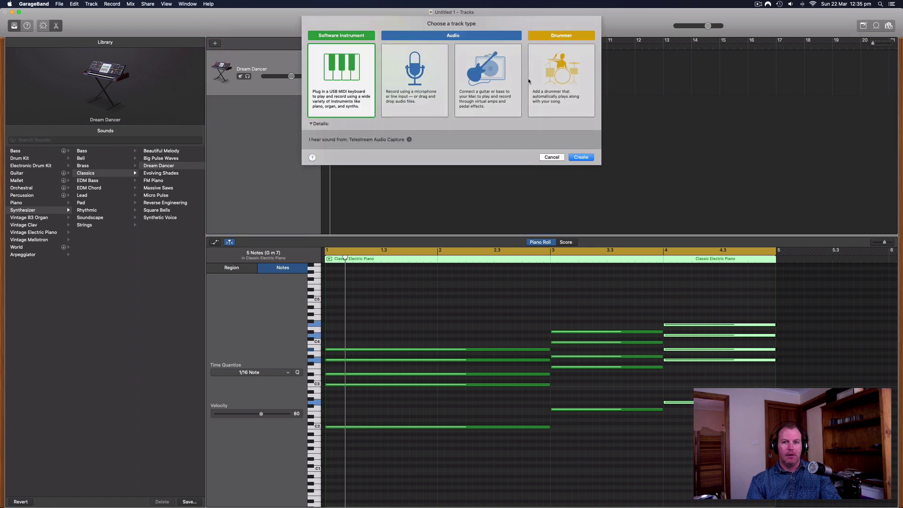
pyautogui.click(529, 79)
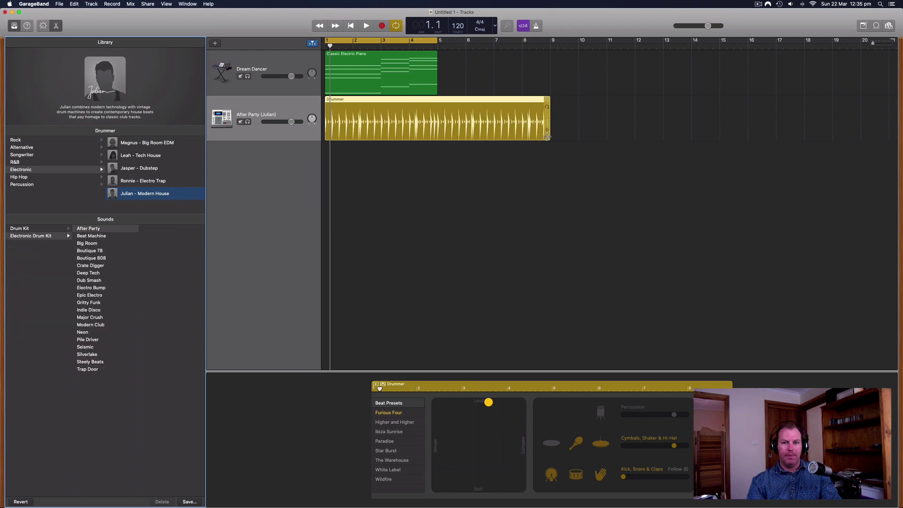
pyautogui.click(22, 171)
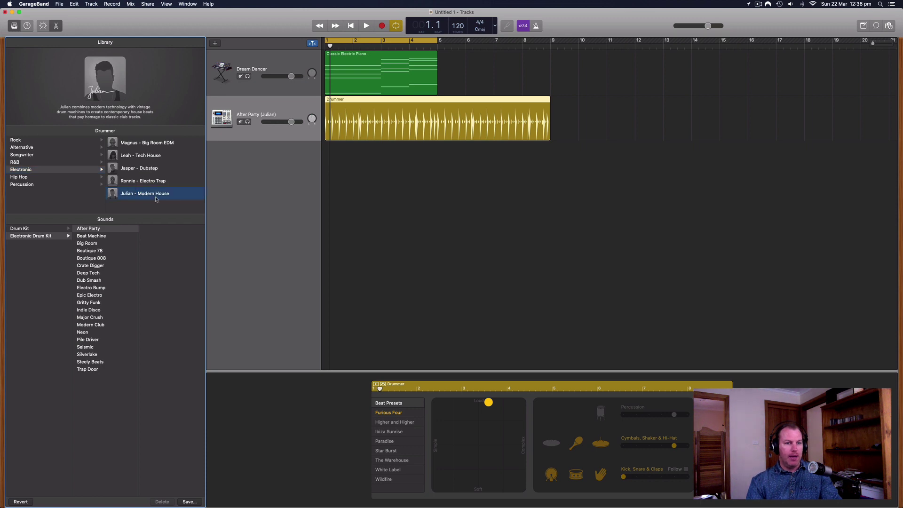
# Audition the Julian - Modern House and Magnus - Big Room EDM drummers against the chord progression.
pyautogui.click(367, 26)
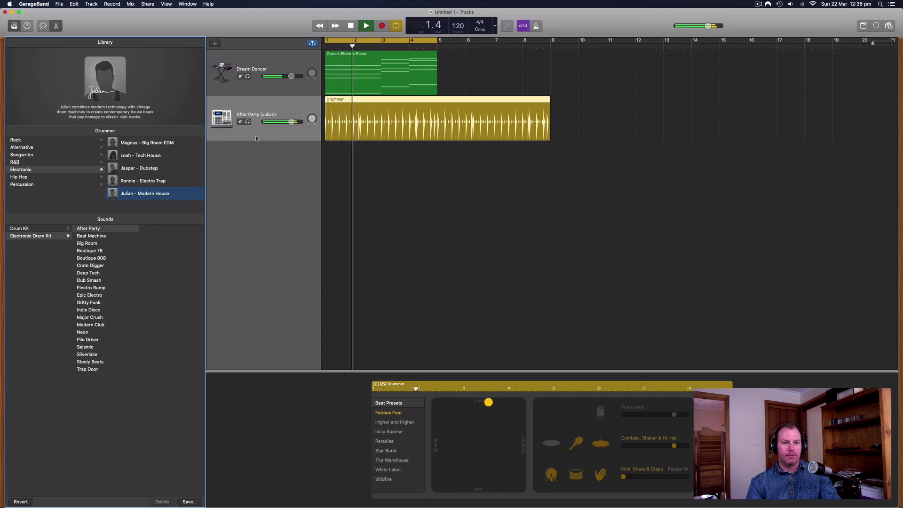
pyautogui.press('space')
pyautogui.click(164, 146)
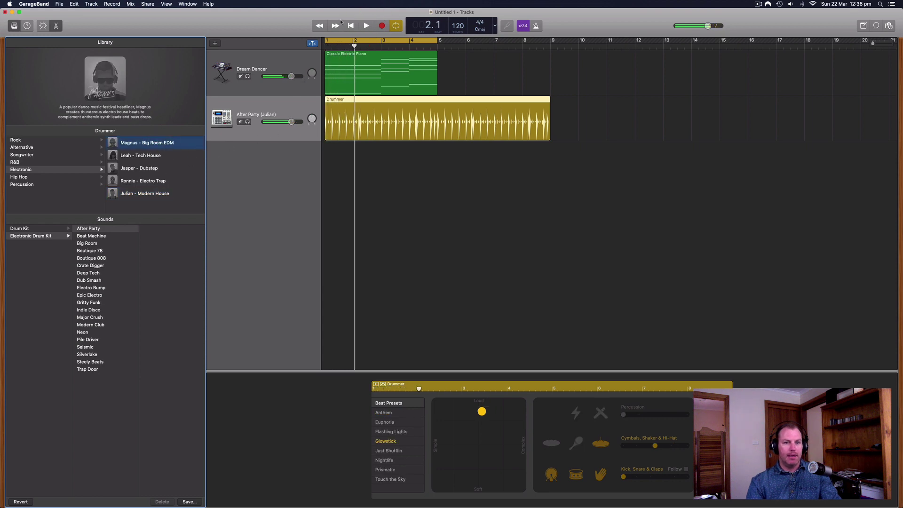
pyautogui.click(367, 26)
pyautogui.click(367, 27)
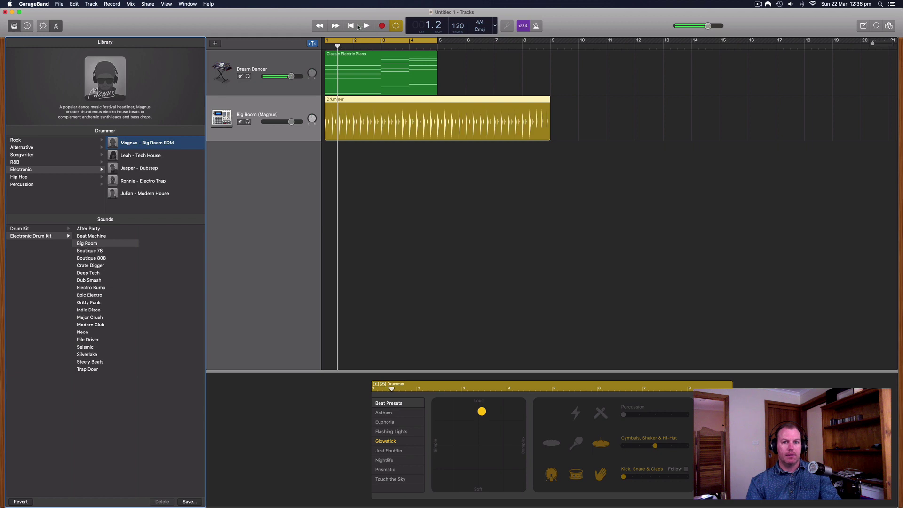
pyautogui.click(351, 27)
pyautogui.click(362, 27)
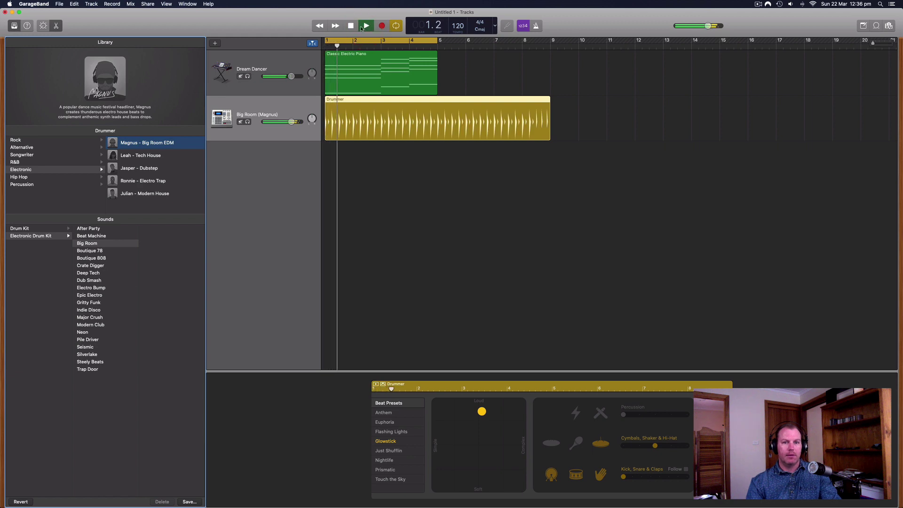
pyautogui.press('space')
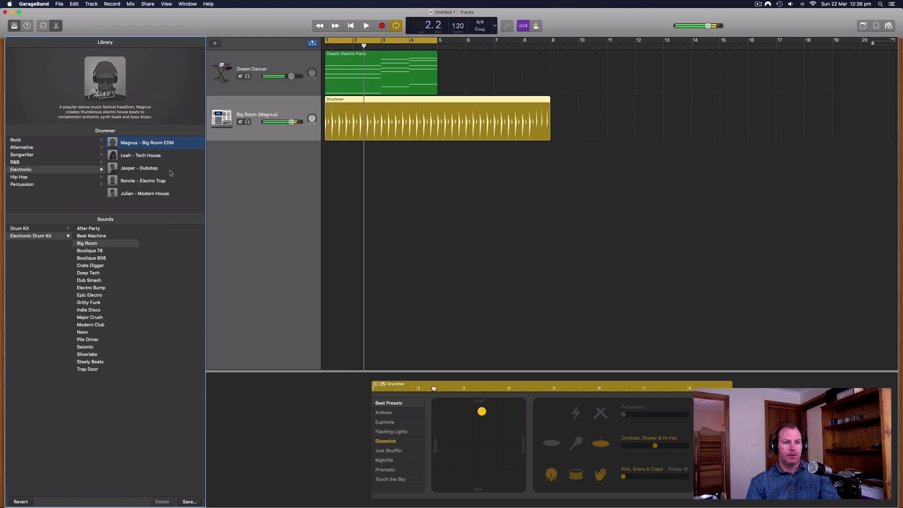
# Switch to the Leah - Tech House drummer and audition its beat presets during playback, settling on Hardwire.
pyautogui.click(169, 159)
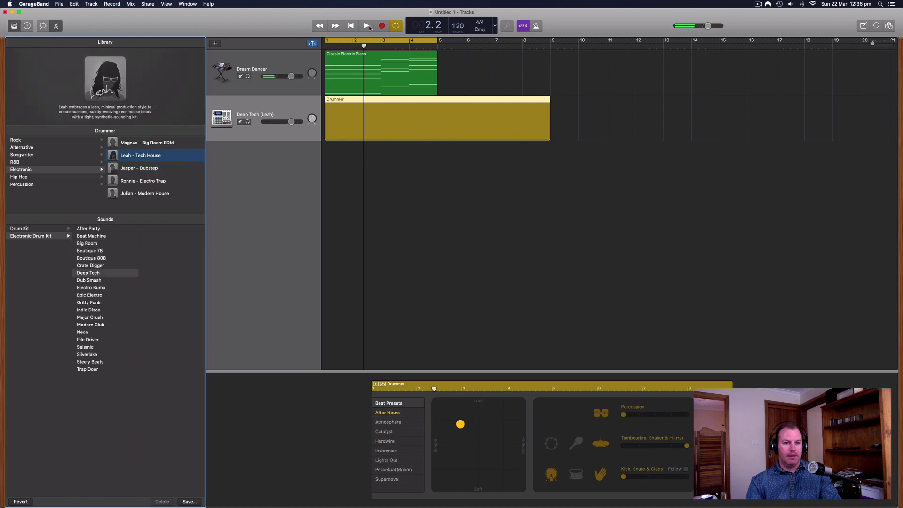
pyautogui.click(367, 25)
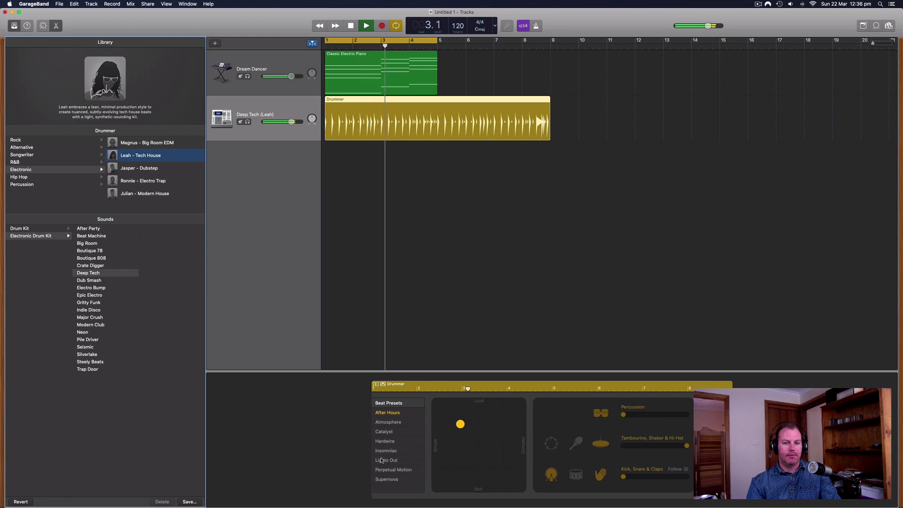
pyautogui.click(388, 423)
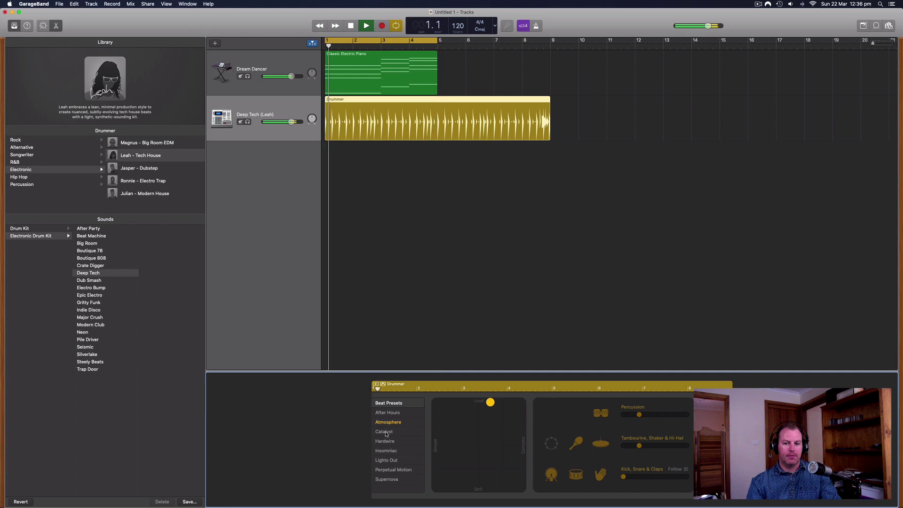
pyautogui.click(392, 432)
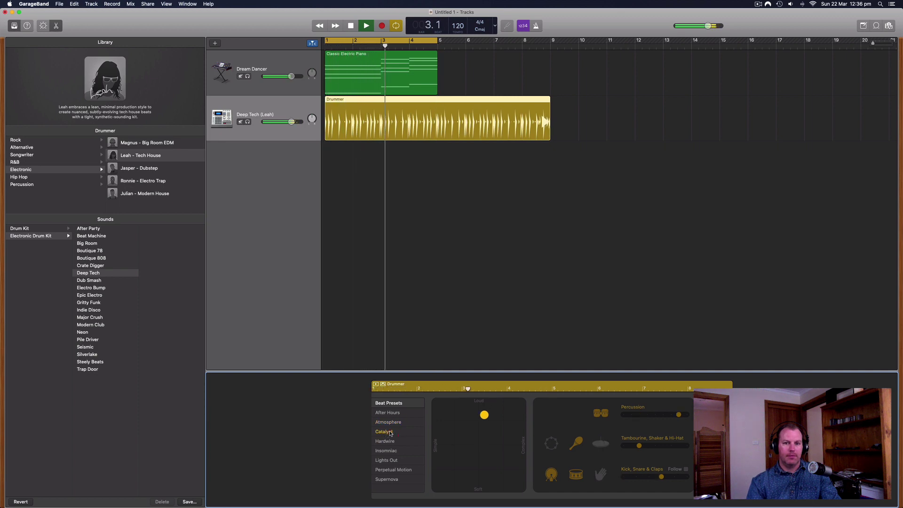
pyautogui.click(386, 442)
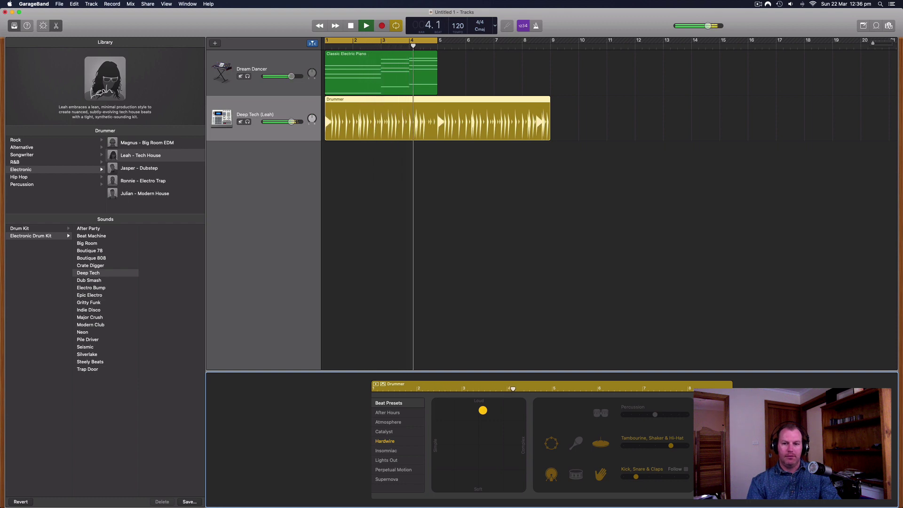
# Stop playback and trim the Drummer region to four bars so it ends together with the chord region.
pyautogui.press('space')
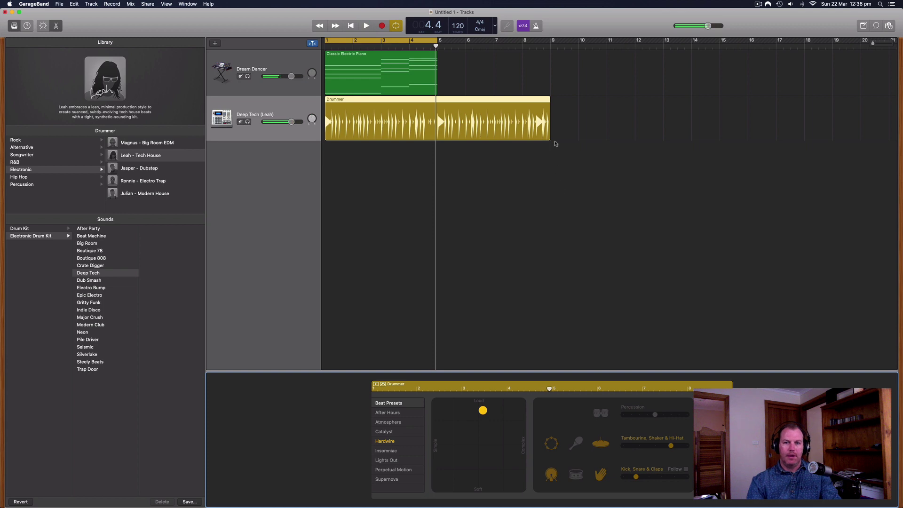
pyautogui.moveTo(549, 137); pyautogui.dragTo(428, 131)
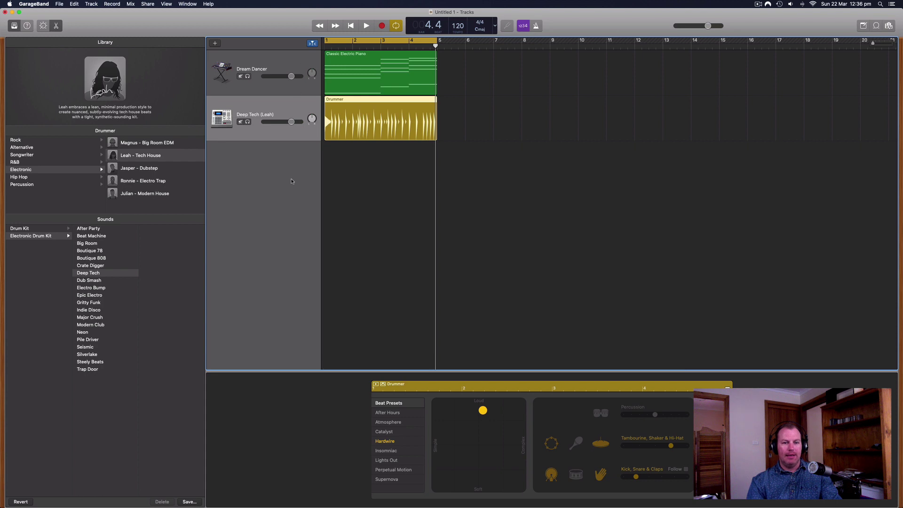
# Add a software instrument track using the Hypnotic Synth Bass sound from the Rhythmic synthesizers.
pyautogui.click(215, 44)
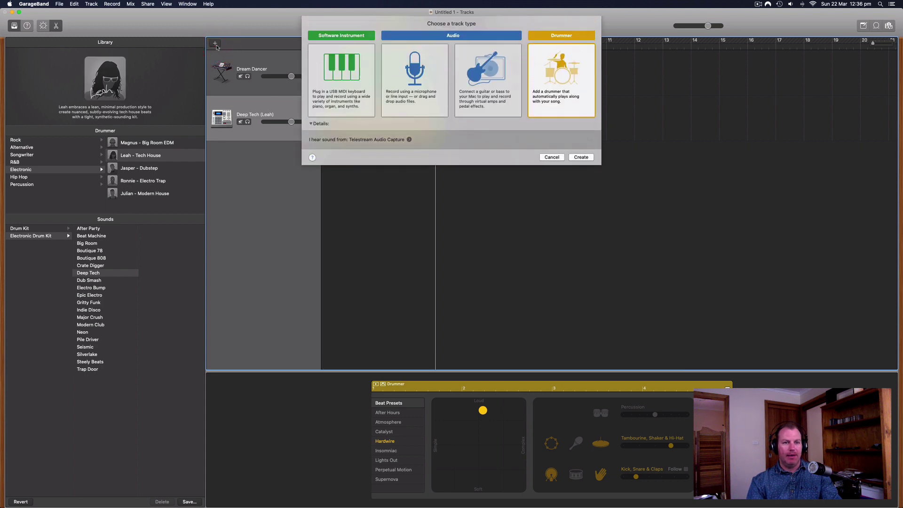
pyautogui.click(353, 70)
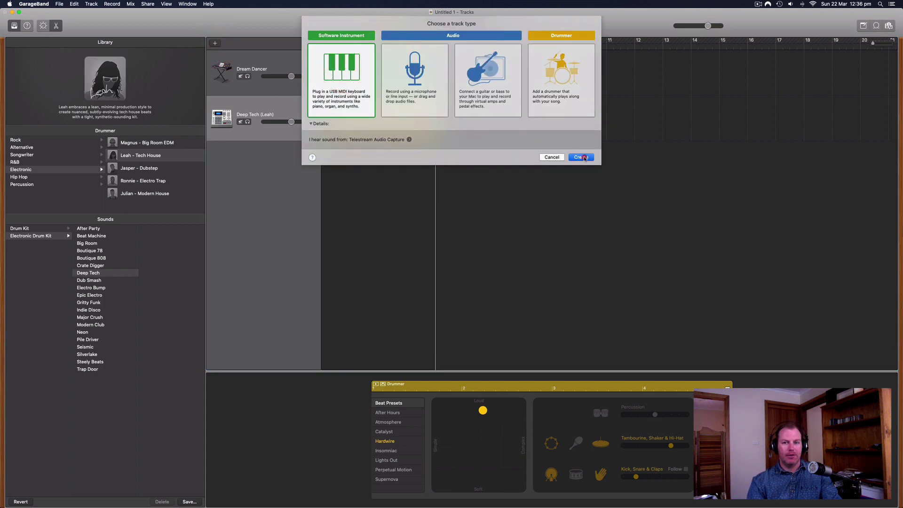
pyautogui.click(583, 157)
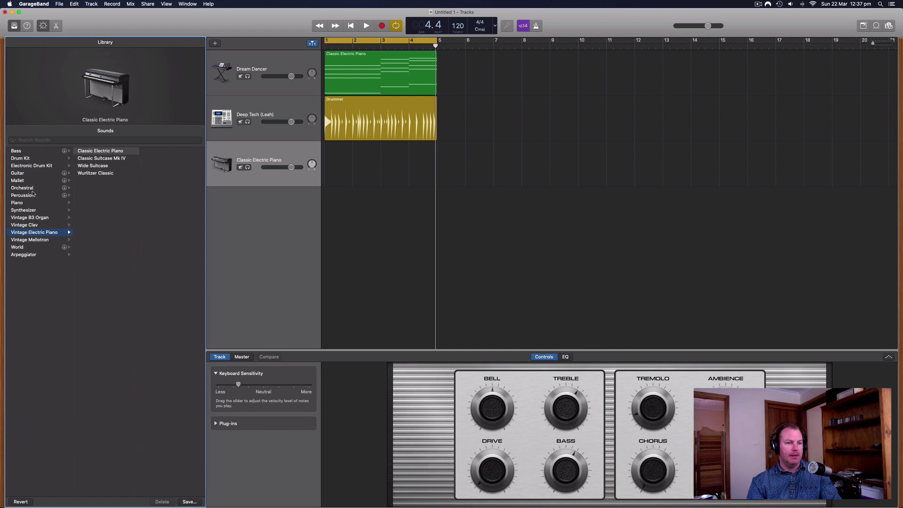
pyautogui.click(38, 211)
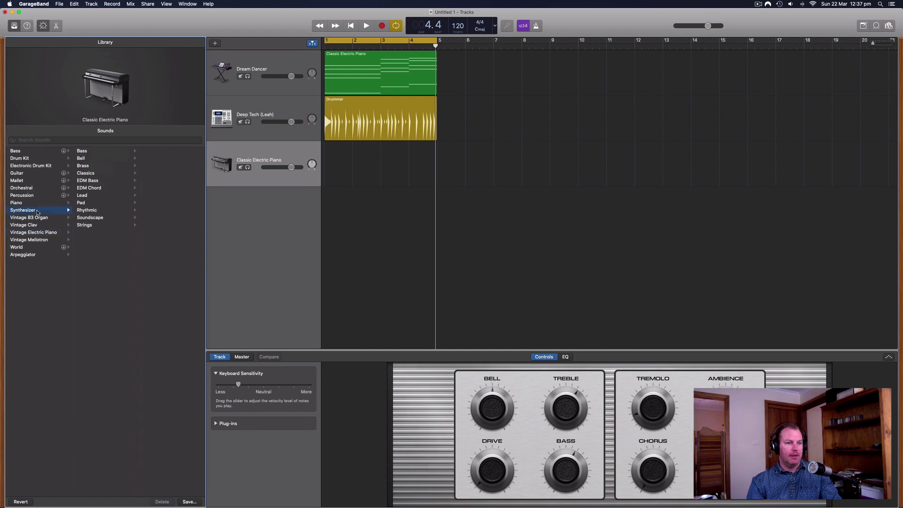
pyautogui.click(93, 212)
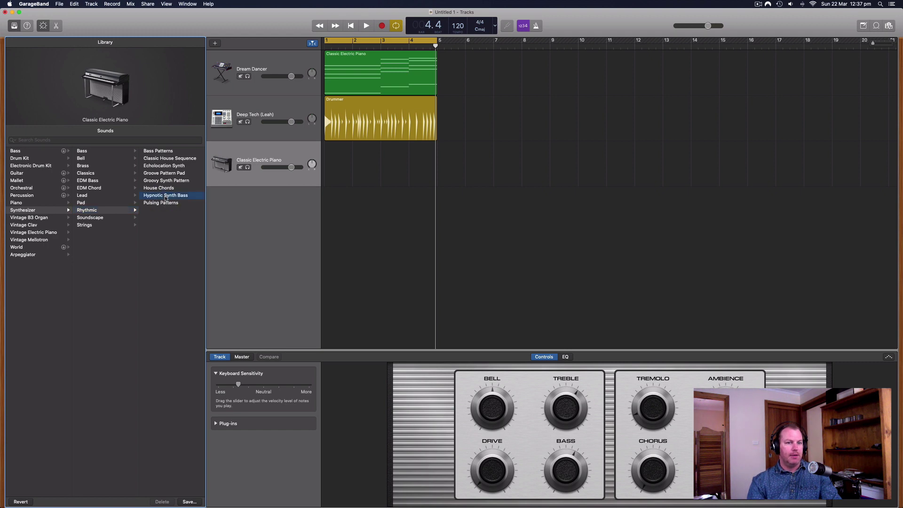
pyautogui.click(288, 153)
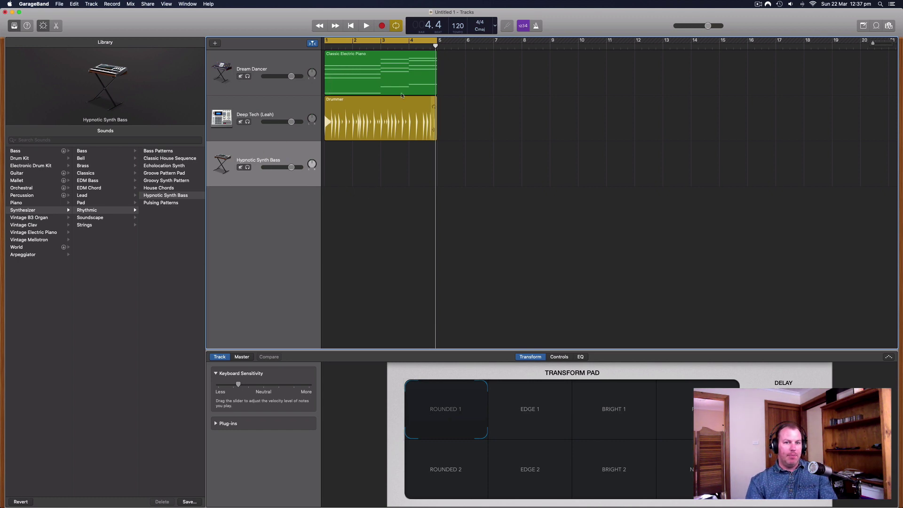
# Copy the chord region from the Dream Dancer track onto the Hypnotic Synth Bass track, starting at bar 1.
pyautogui.click(372, 57)
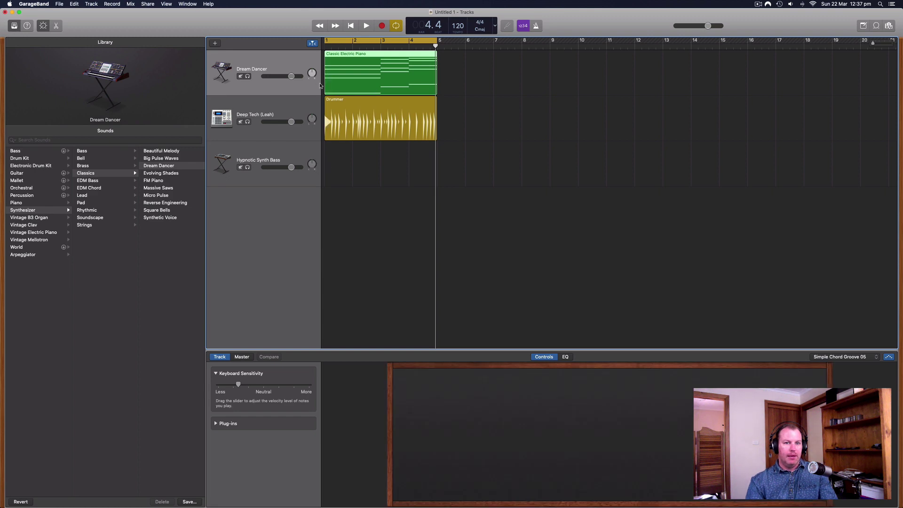
pyautogui.click(286, 154)
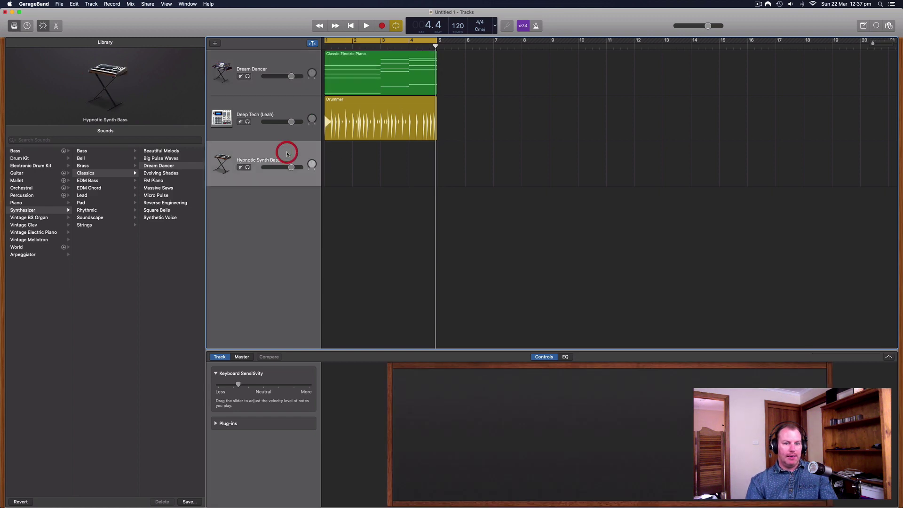
pyautogui.click(348, 62)
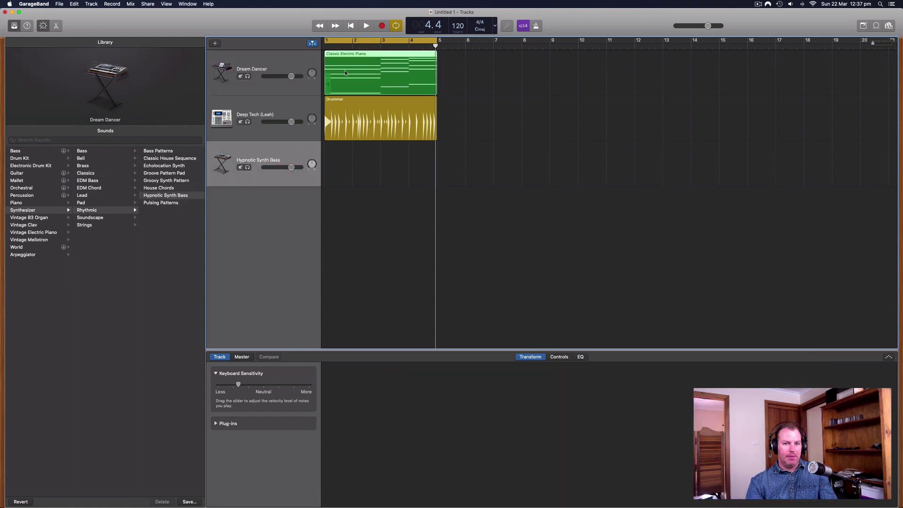
pyautogui.click(306, 153)
pyautogui.press('super+v')
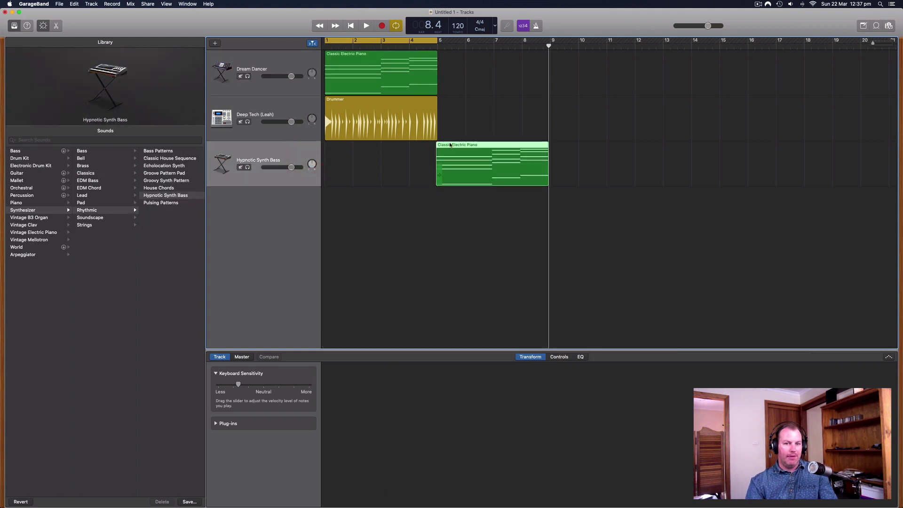
pyautogui.moveTo(450, 145); pyautogui.dragTo(343, 151)
# Delete the upper notes of all three chords in the bass track's region, keeping only the lowest note of each.
pyautogui.doubleClick(359, 147)
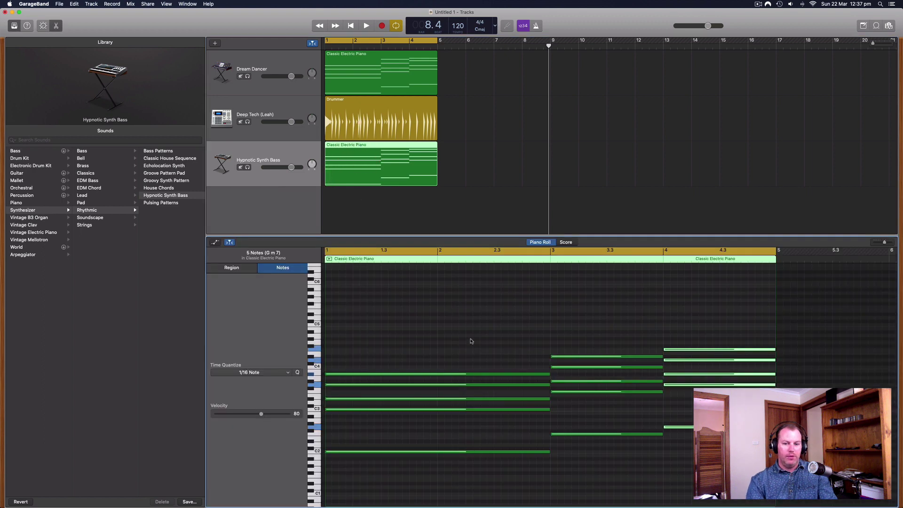
pyautogui.moveTo(470, 336); pyautogui.dragTo(500, 411)
pyautogui.press('Delete')
pyautogui.moveTo(573, 331); pyautogui.dragTo(610, 408)
pyautogui.press('Delete')
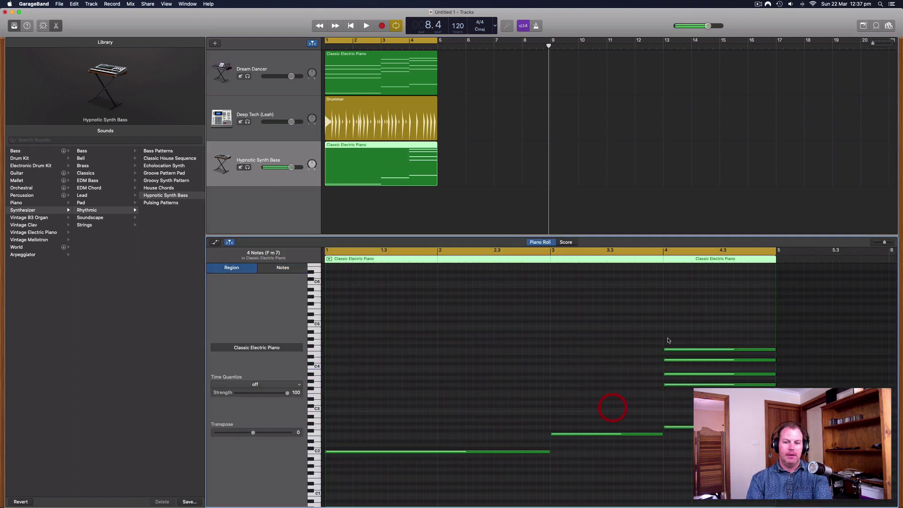
pyautogui.moveTo(686, 334); pyautogui.dragTo(696, 404)
pyautogui.press('Delete')
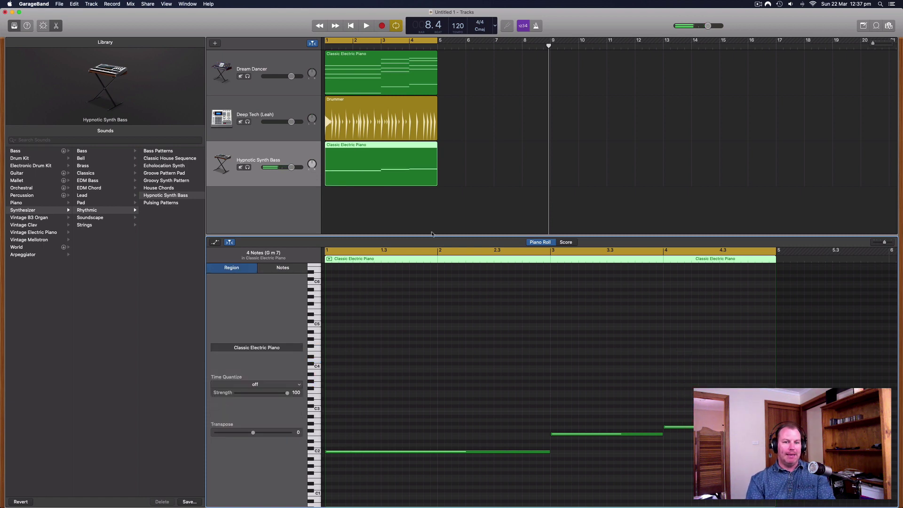
# Play back the loop and lower the Hypnotic Synth Bass track's volume slightly.
pyautogui.press('space')
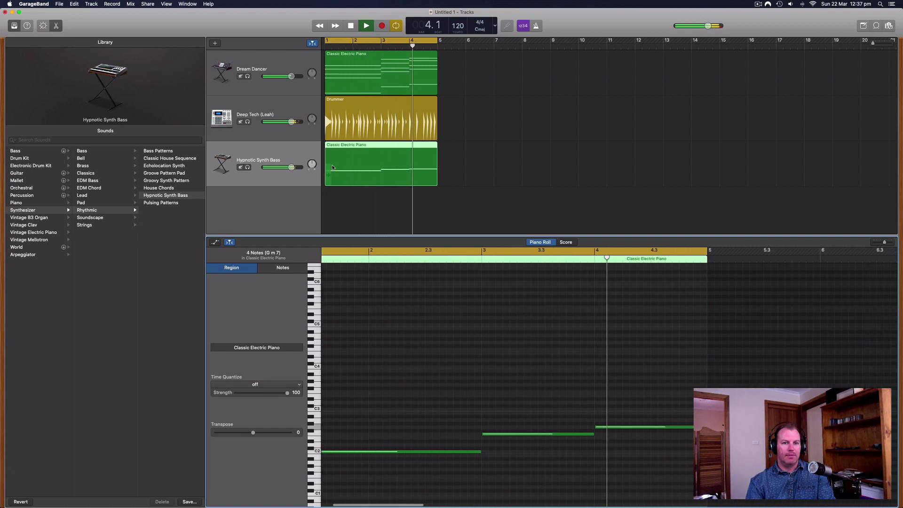
pyautogui.moveTo(292, 168)
pyautogui.mouseDown()
pyautogui.moveTo(272, 168)
pyautogui.moveTo(278, 174)
pyautogui.mouseUp()
pyautogui.press('space')
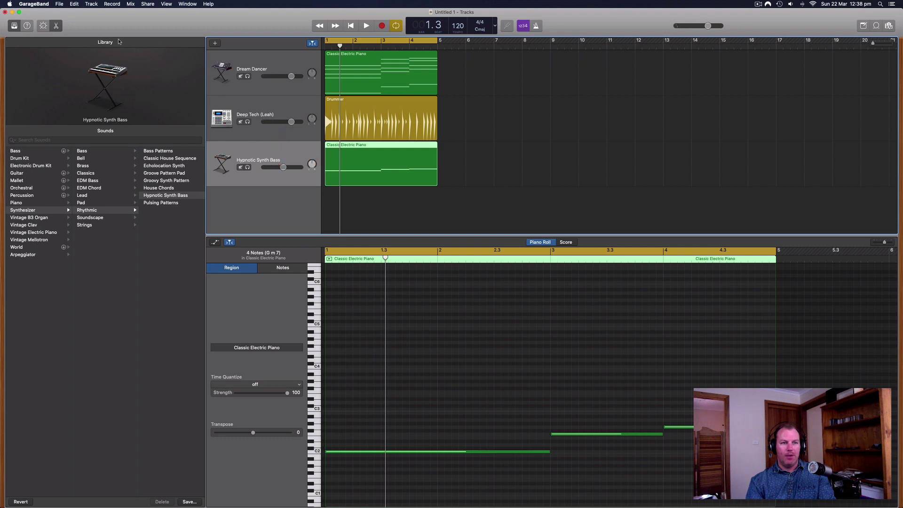
# Show the Smart Controls for the bass track and play the loop with the Transform Pad at Rounded 1.
pyautogui.click(44, 25)
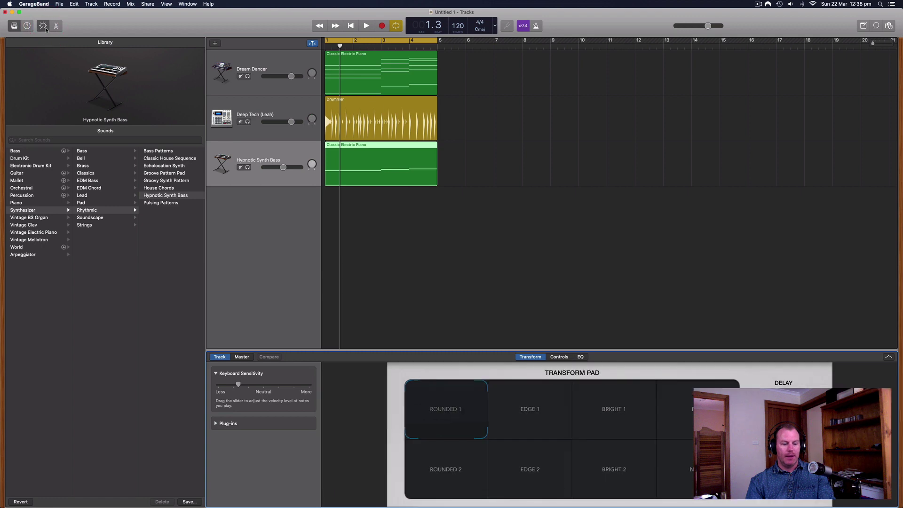
pyautogui.click(45, 28)
pyautogui.click(45, 28)
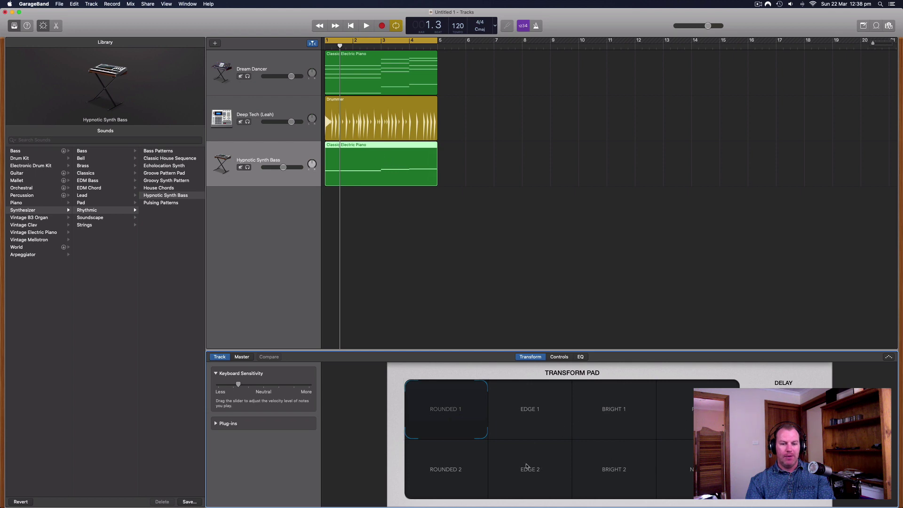
pyautogui.press('space')
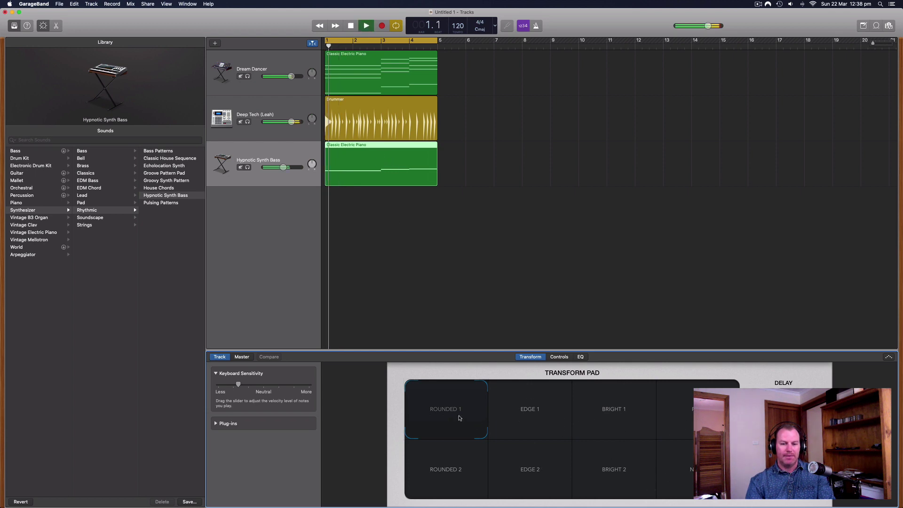
pyautogui.click(464, 447)
pyautogui.press('space')
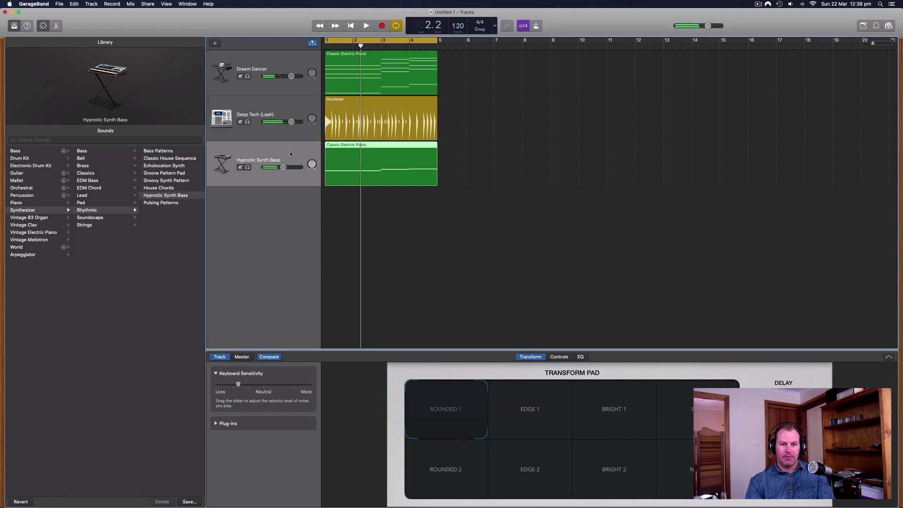
# Try the bass sound at Edge 1, then play the loop with the Transform Pad midway between the Edge and Bright presets.
pyautogui.click(531, 416)
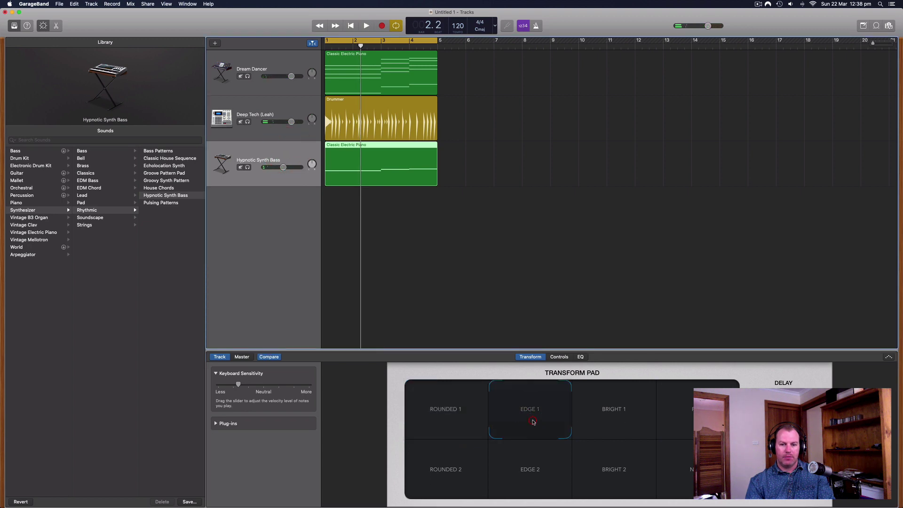
pyautogui.click(572, 456)
pyautogui.press('space')
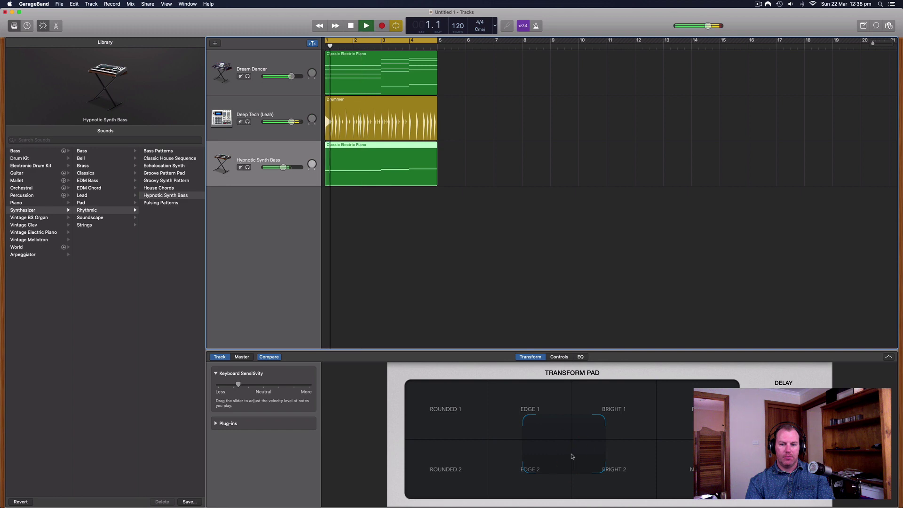
pyautogui.press('space')
# Move the Transform Pad selection to the lower area just beyond Bright 2 and play the loop from the start.
pyautogui.click(655, 470)
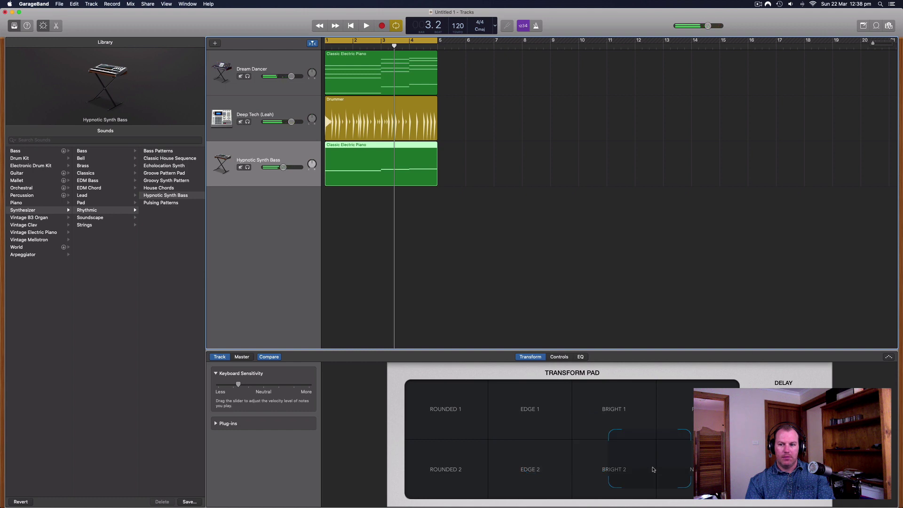
pyautogui.press('Return')
pyautogui.press('space')
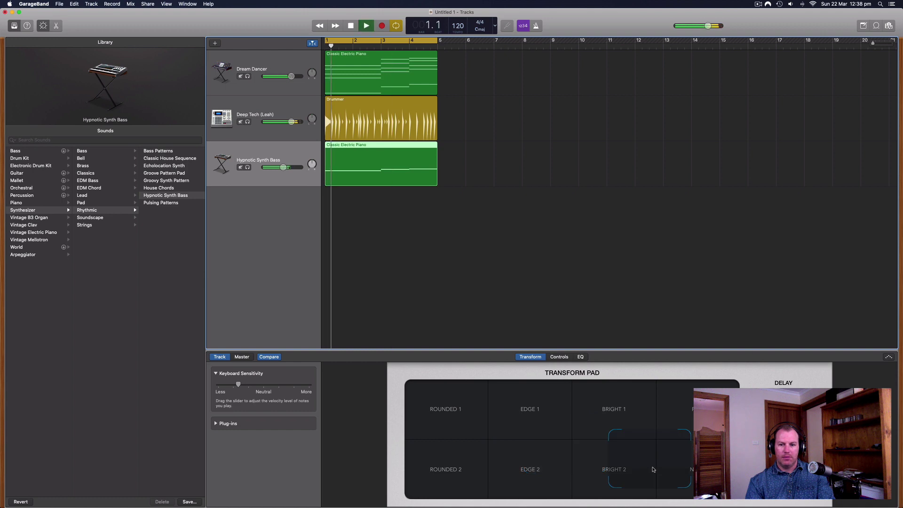
pyautogui.press('space')
# Move the Transform Pad selection into the column beyond Bright, between its two presets, and play the loop from the start.
pyautogui.click(690, 474)
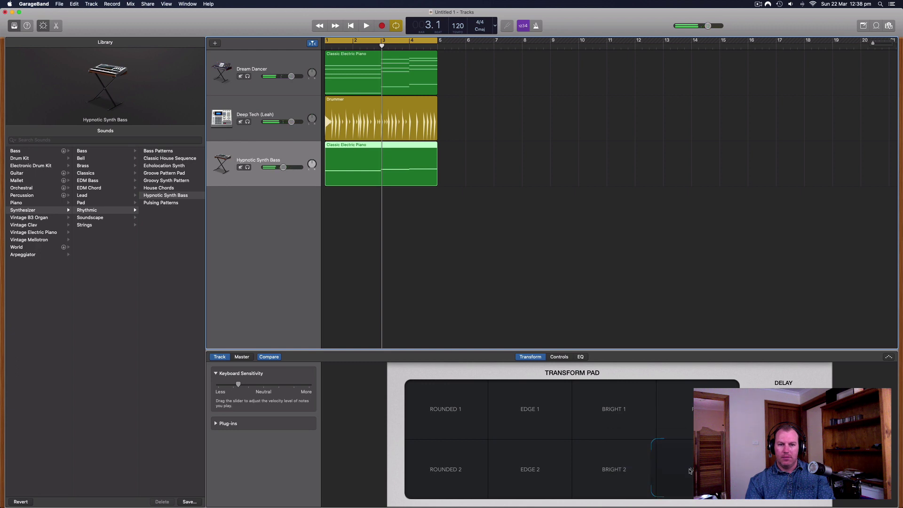
pyautogui.moveTo(688, 473); pyautogui.dragTo(697, 430)
pyautogui.press('Return')
pyautogui.press('space')
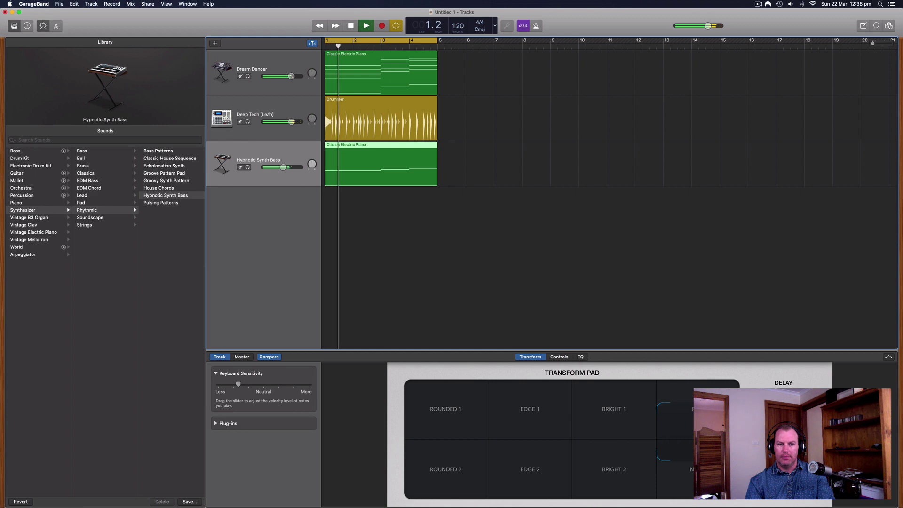
pyautogui.press('space')
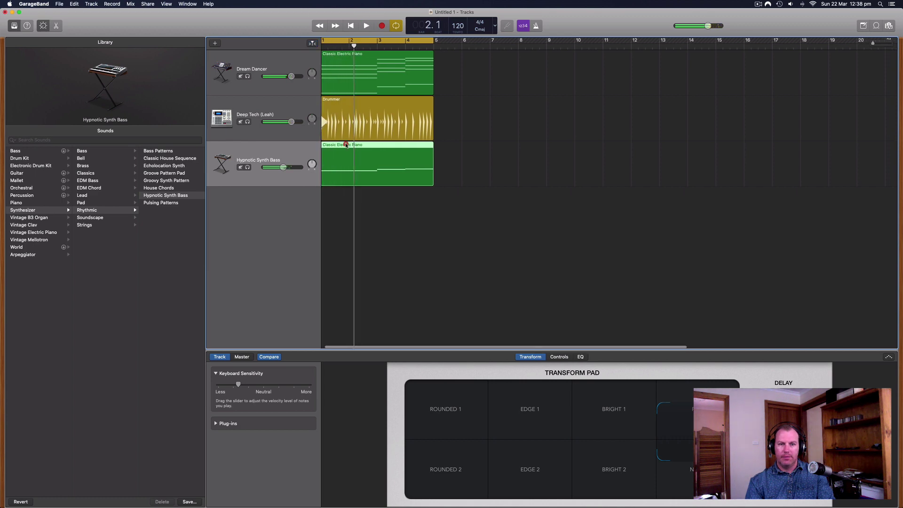
# Move all three notes of the Hypnotic Synth Bass region down one octave in the Piano Roll and play the loop.
pyautogui.doubleClick(346, 143)
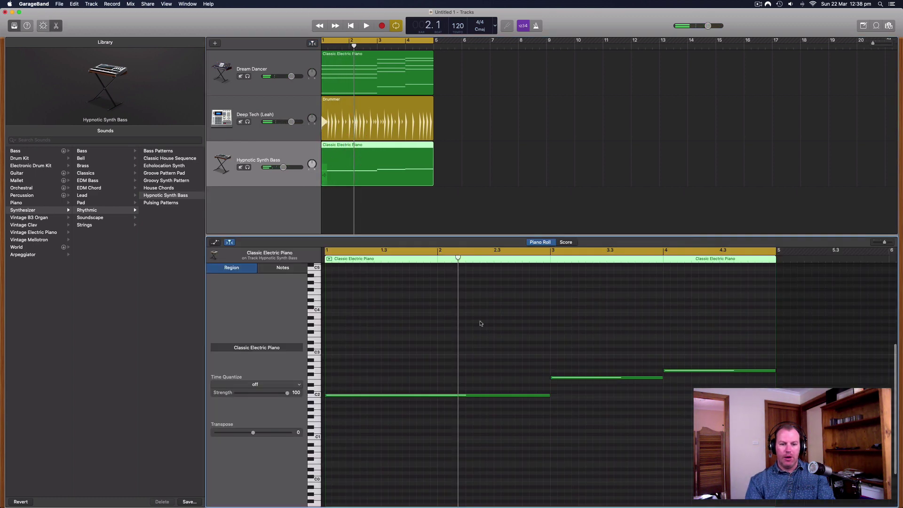
pyautogui.moveTo(455, 304); pyautogui.dragTo(703, 438)
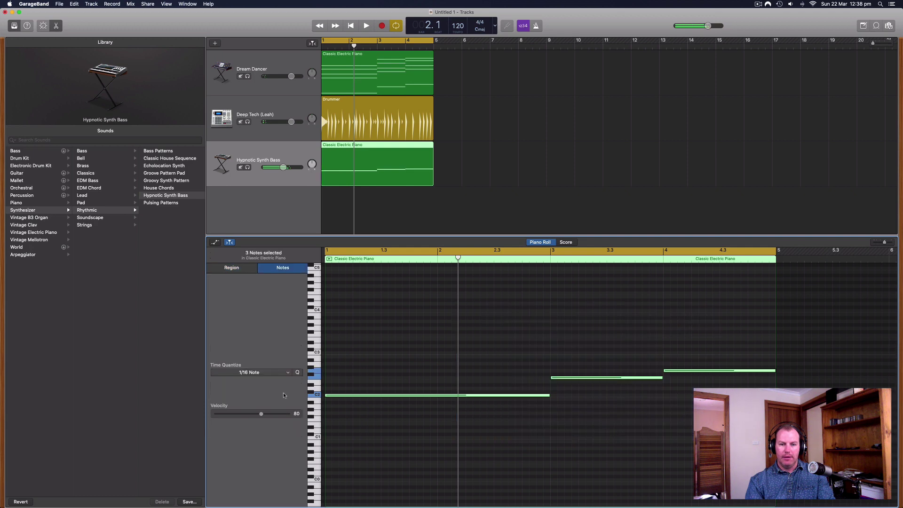
pyautogui.click(330, 396)
pyautogui.moveTo(330, 398); pyautogui.dragTo(329, 438)
pyautogui.press('space')
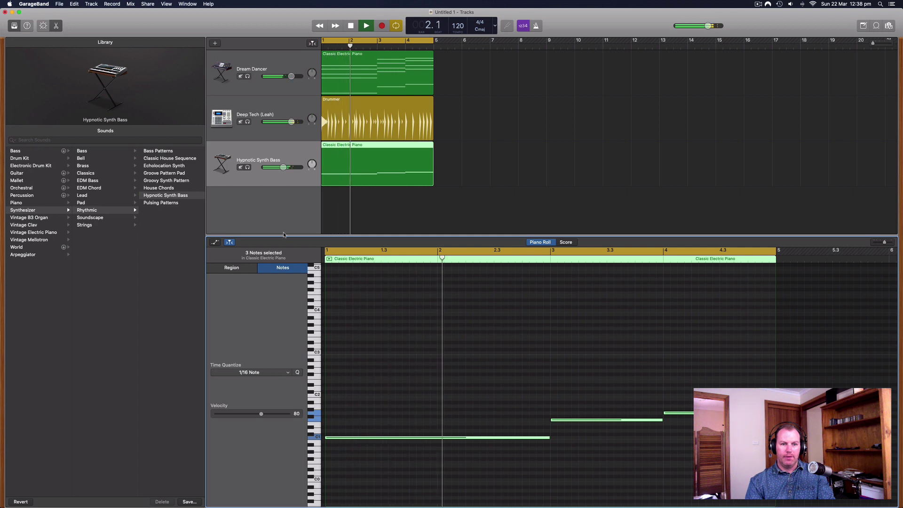
# Show the bass track's Smart Controls, stop playback and move the Transform Pad selection lower in the column beyond Bright 2.
pyautogui.doubleClick(295, 155)
pyautogui.press('space')
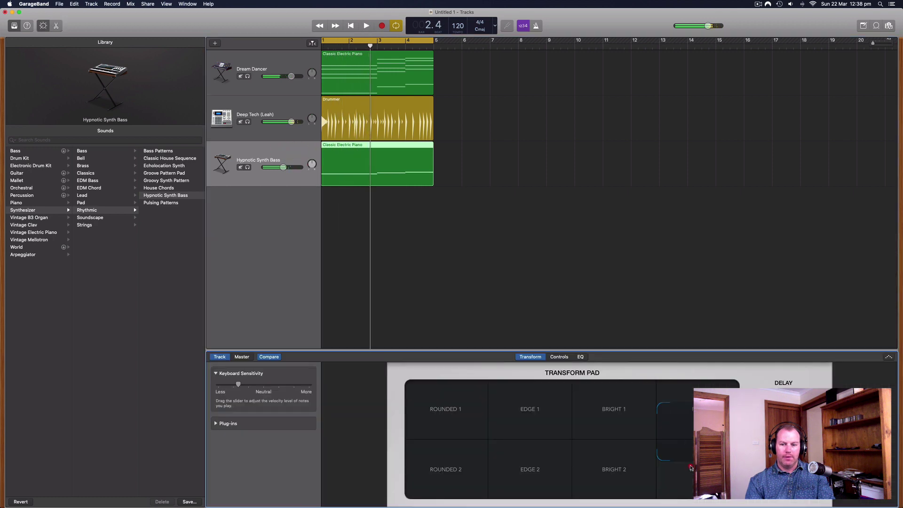
pyautogui.click(690, 491)
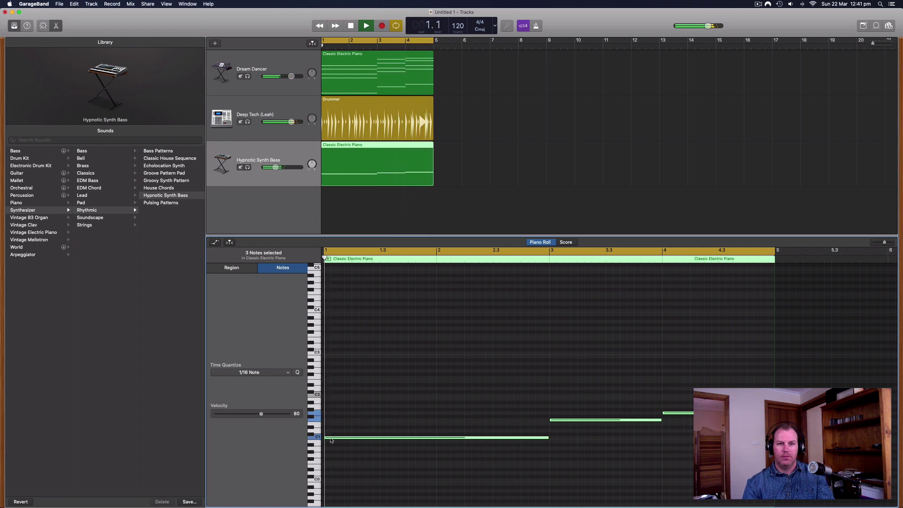
# Stop playback and select the chord region on the Dream Dancer track.
pyautogui.press('space')
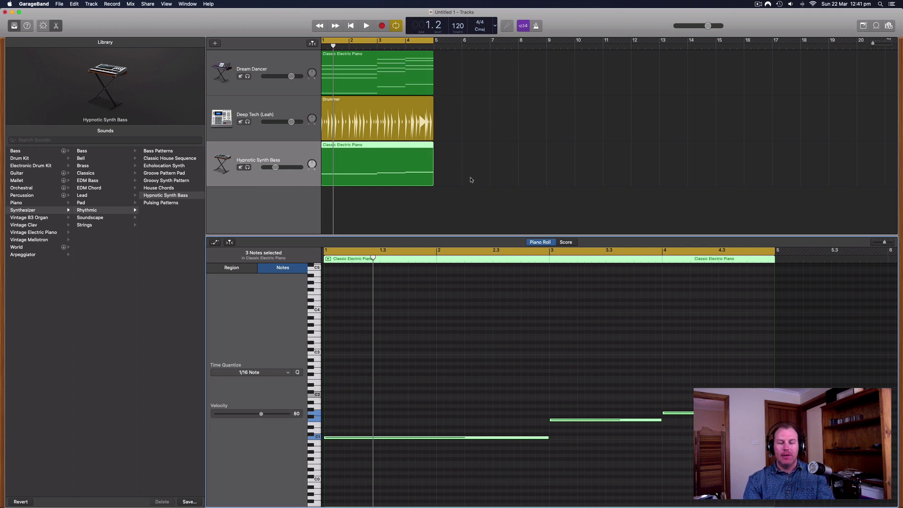
pyautogui.click(365, 61)
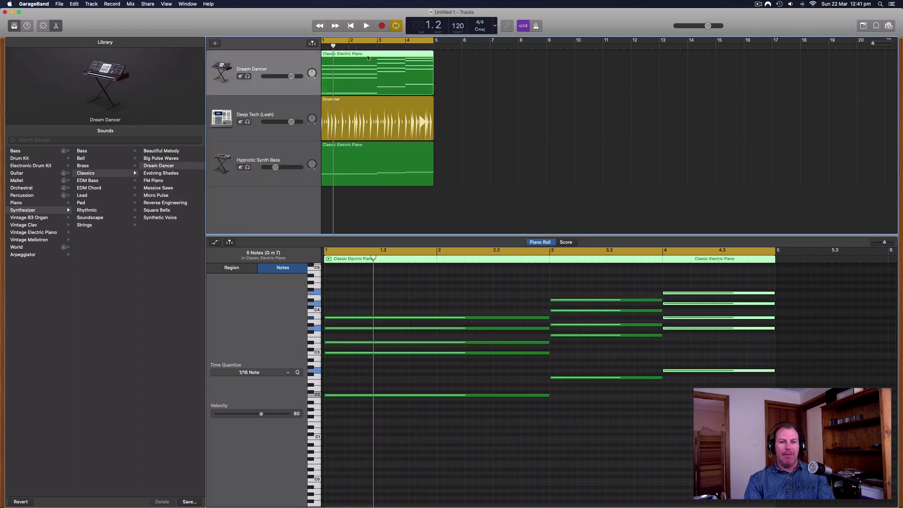